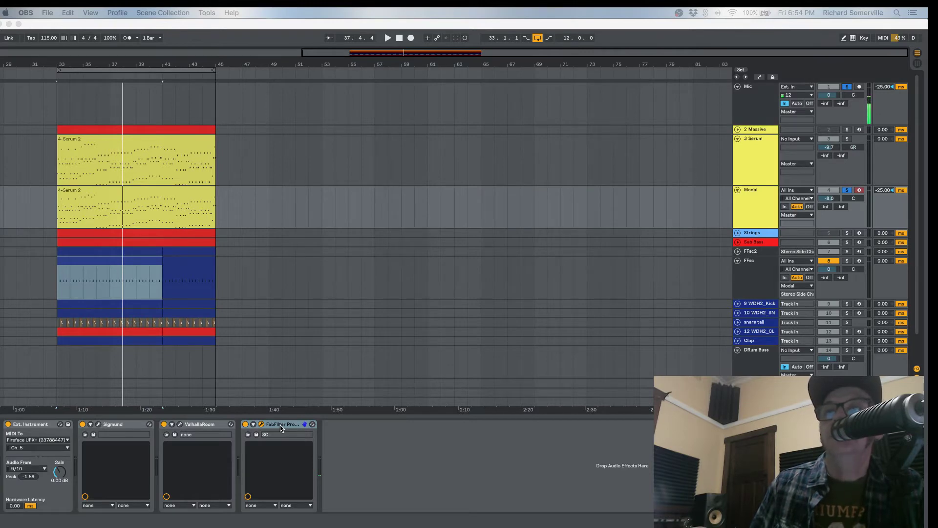
Open the FabFilter Pro-C 2 compressor on the Modal track and switch to Session View.
{"action": "left_click", "coordinate": [276, 428]}
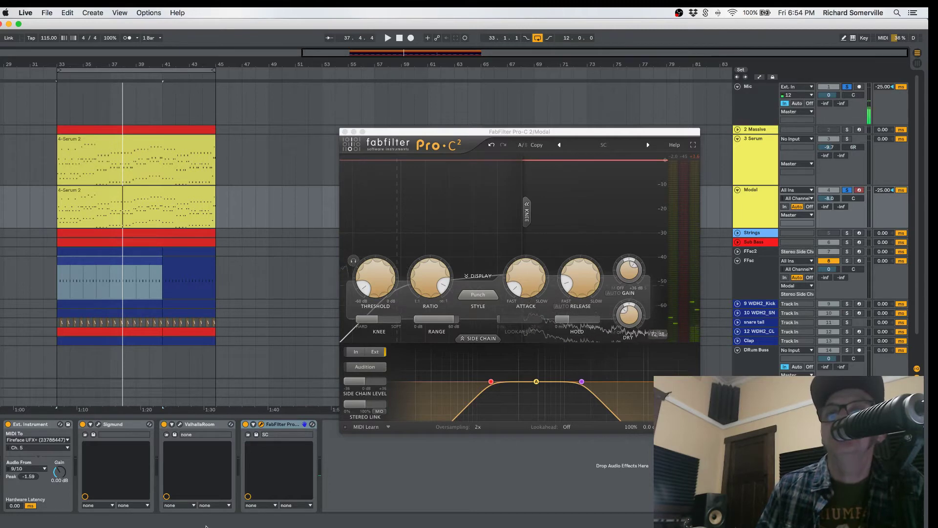
{"action": "key", "text": "Tab"}
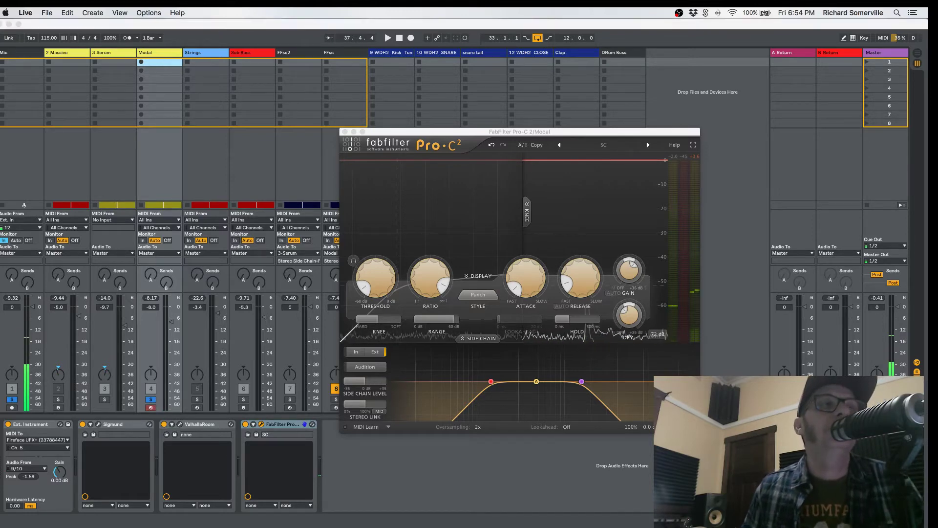
Add a stock Compressor after Pro-C 2 on the Modal track and look through its sidechain audio sources.
{"action": "left_click_drag", "start_coordinate": [342, 508], "coordinate": [381, 478]}
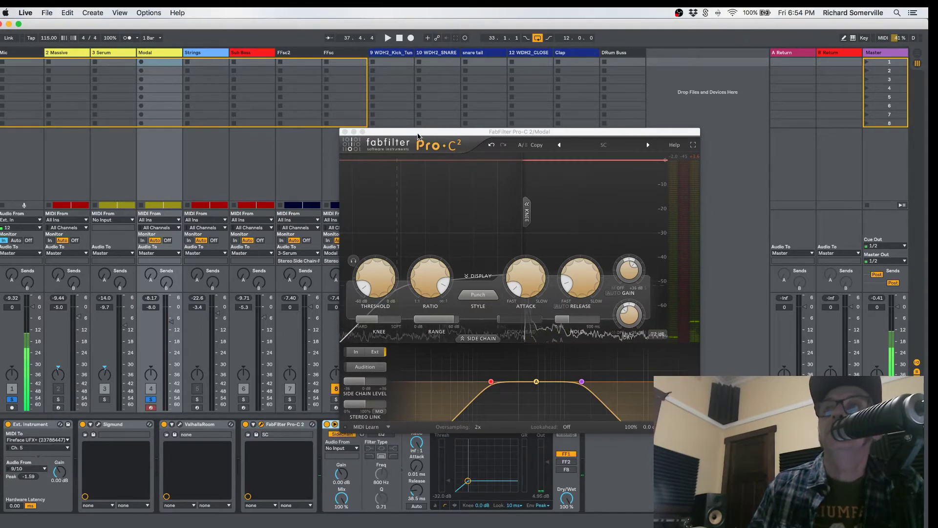
{"action": "left_click_drag", "start_coordinate": [419, 133], "coordinate": [572, 49]}
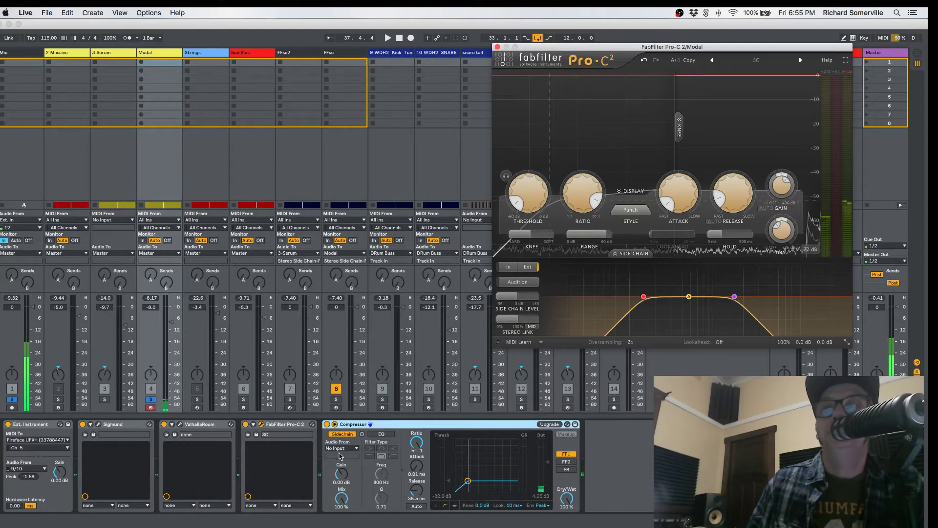
{"action": "left_click", "coordinate": [341, 448]}
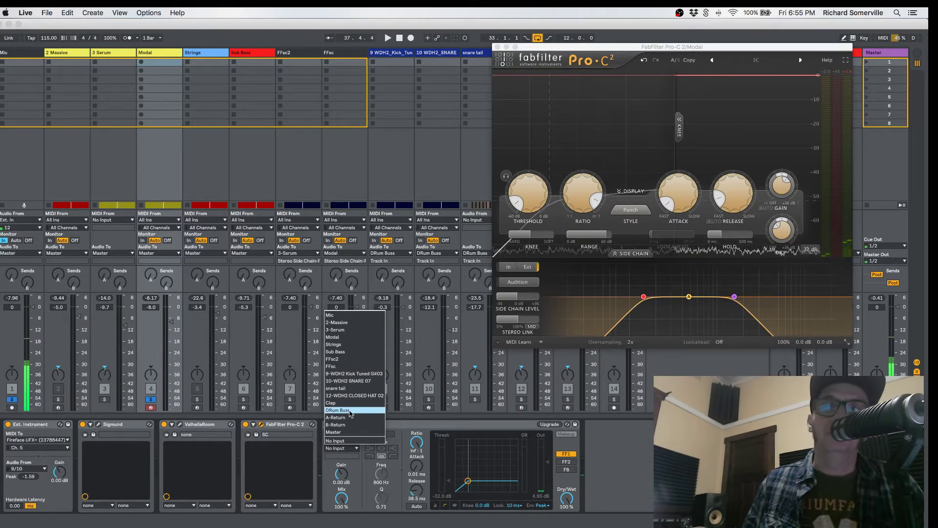
{"action": "left_click", "coordinate": [584, 460]}
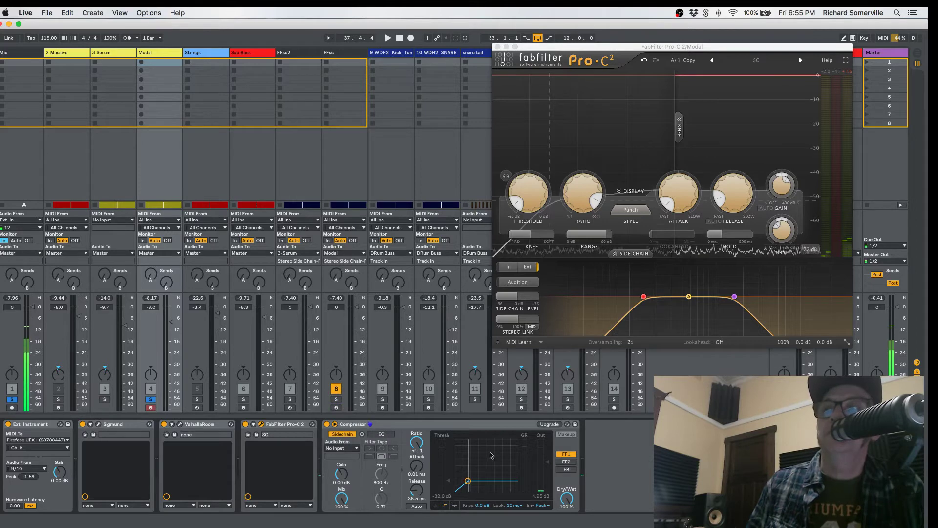
Delete the stock Compressor from the Modal track.
{"action": "left_click", "coordinate": [353, 427]}
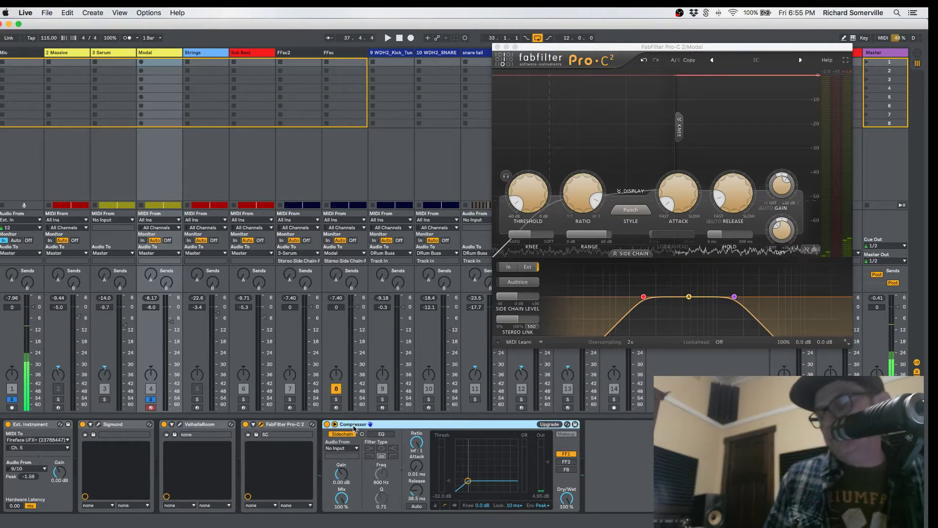
{"action": "key", "text": "Delete"}
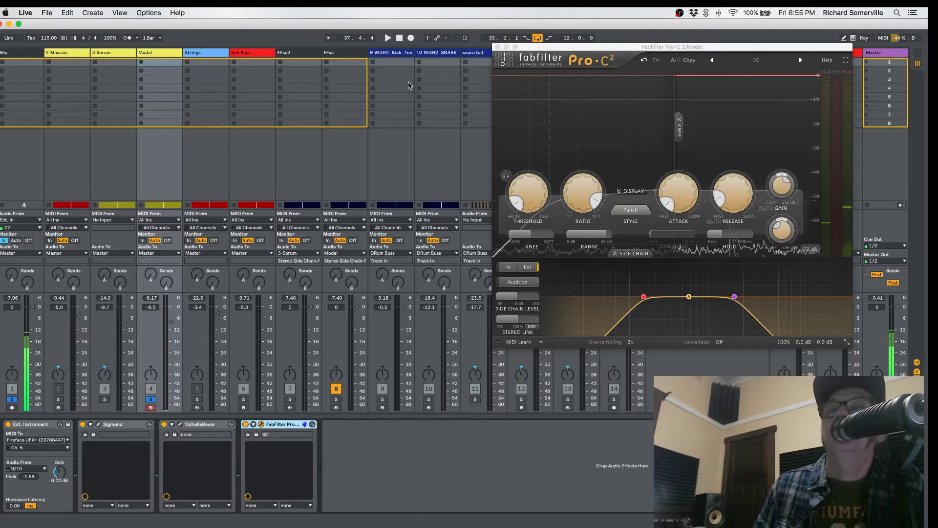
Review the devices and output routing of the FFsc2 and FFsc trigger tracks.
{"action": "left_click", "coordinate": [308, 56]}
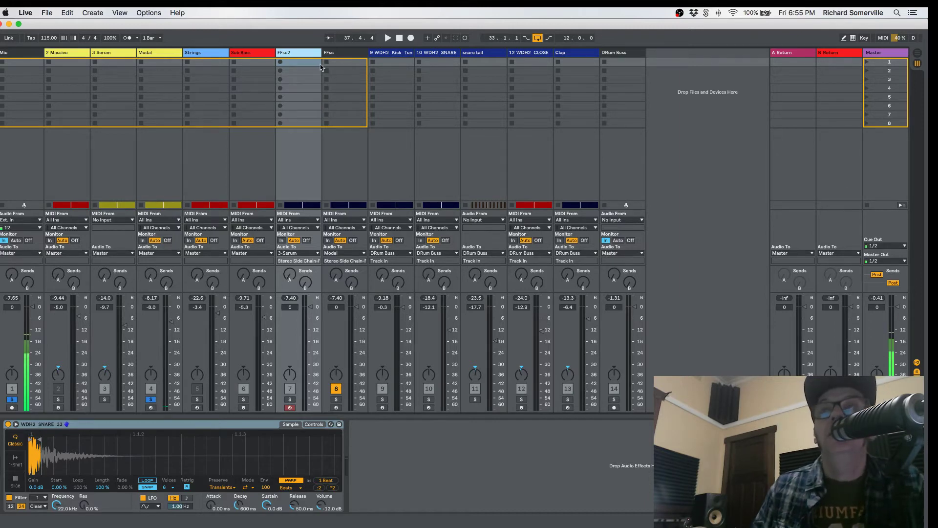
{"action": "left_click", "coordinate": [341, 54]}
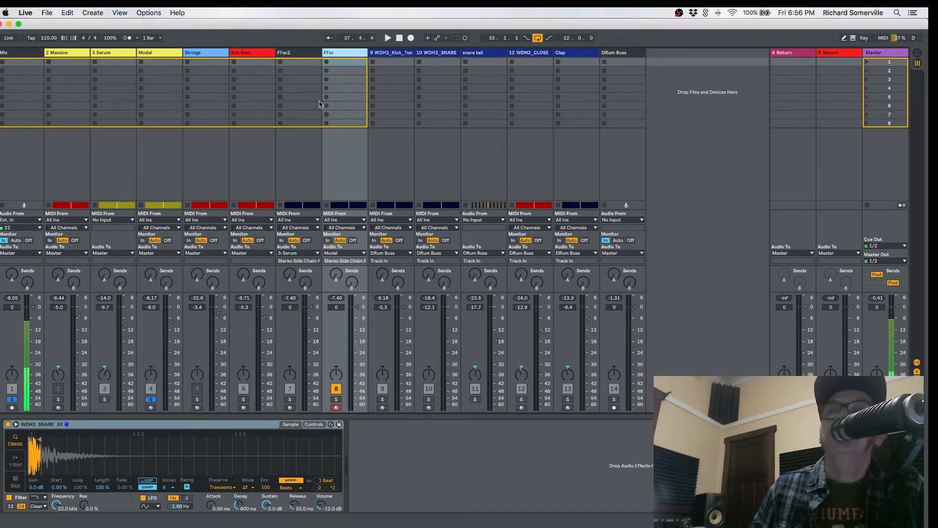
{"action": "left_click", "coordinate": [292, 54]}
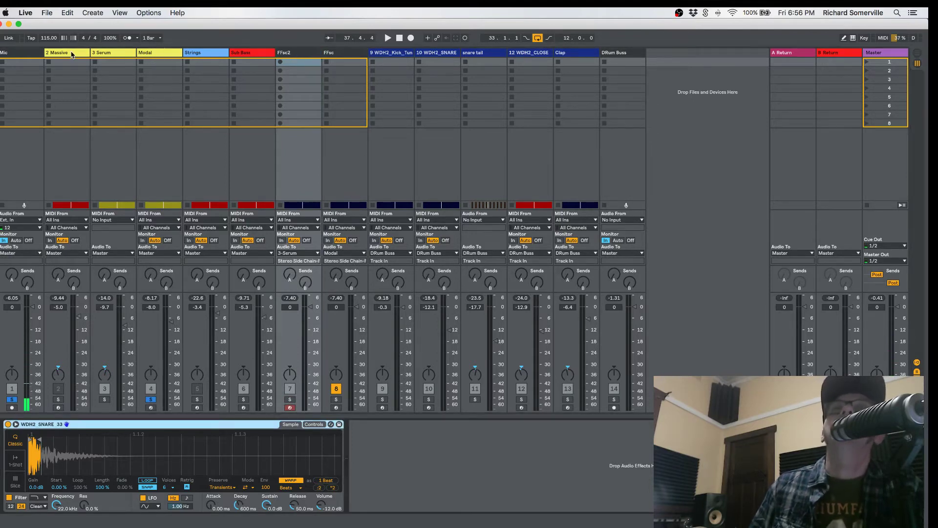
Select the Modal track and examine the side chain EQ, attack and gain controls of its Pro-C 2.
{"action": "left_click", "coordinate": [166, 55]}
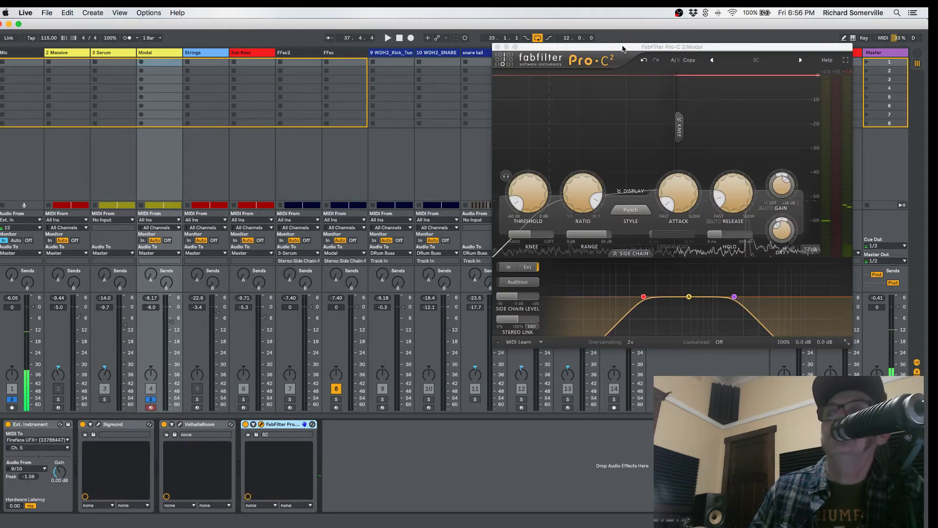
{"action": "left_click_drag", "start_coordinate": [622, 47], "coordinate": [282, 126]}
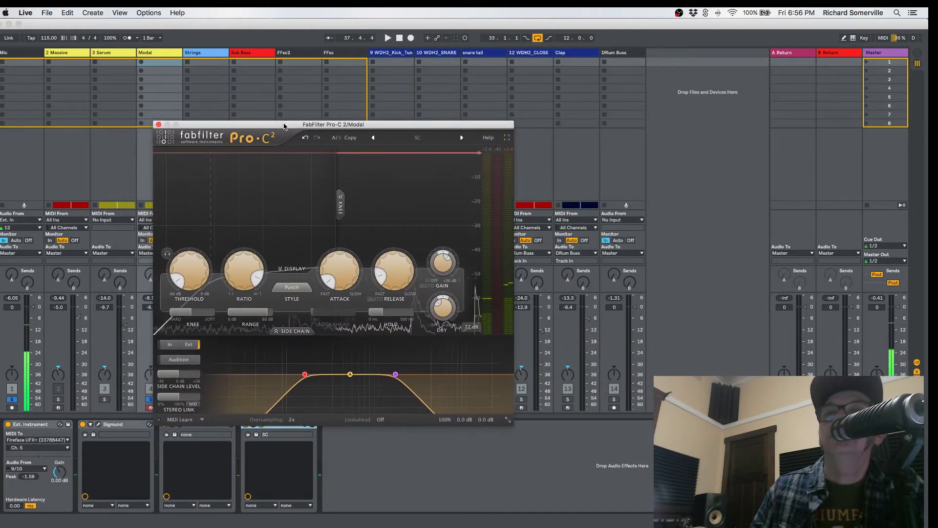
{"action": "mouse_move", "coordinate": [394, 285]}
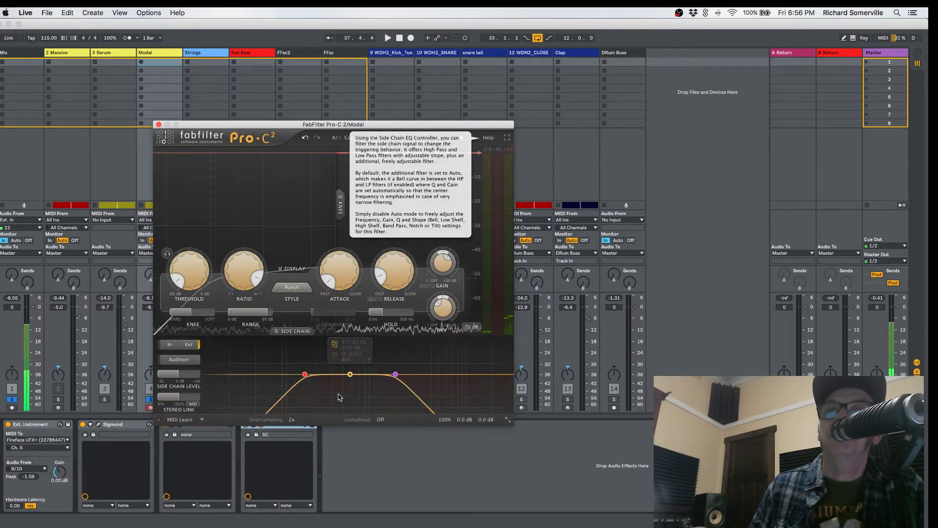
{"action": "mouse_move", "coordinate": [302, 375]}
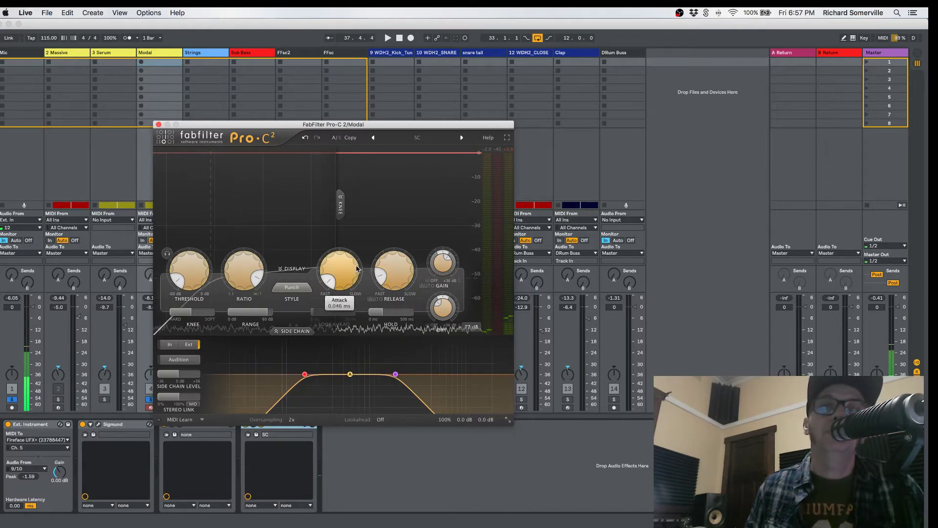
{"action": "mouse_move", "coordinate": [359, 268]}
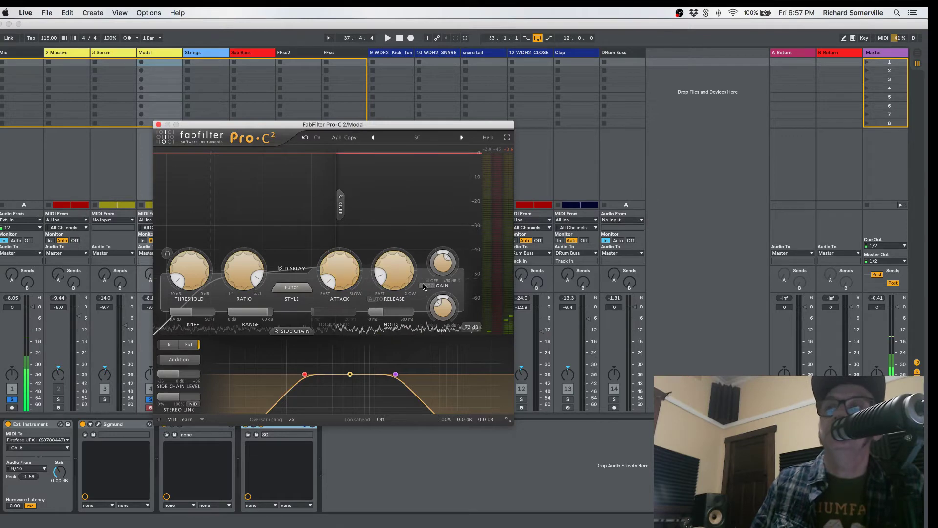
{"action": "mouse_move", "coordinate": [424, 285]}
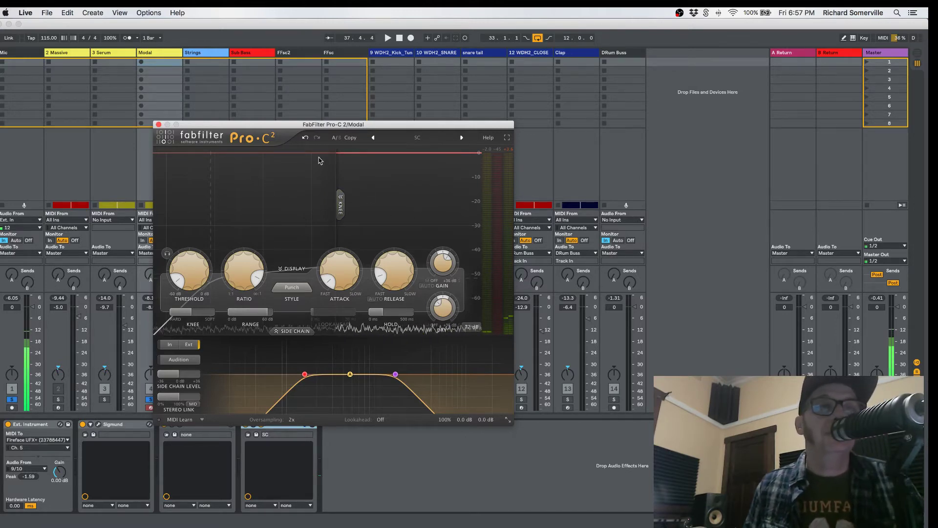
Examine the FFsc trigger clip in Arrangement View and unfold the 9 WDH2_Kick track to compare it.
{"action": "key", "text": "Tab"}
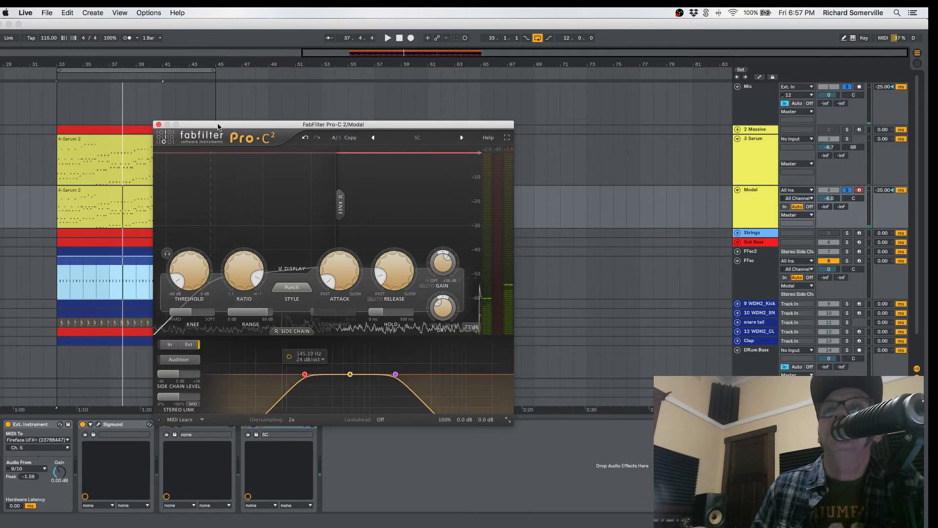
{"action": "left_click_drag", "start_coordinate": [217, 126], "coordinate": [372, 93]}
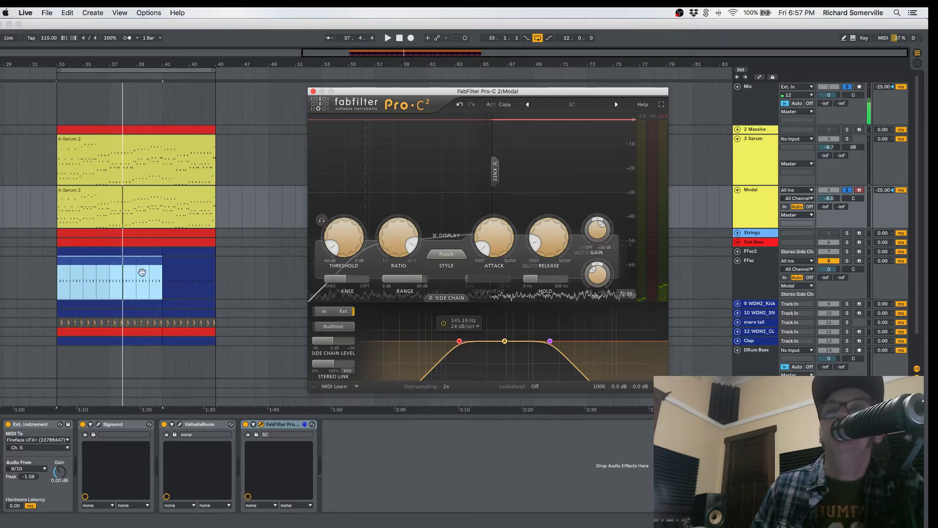
{"action": "left_click", "coordinate": [153, 266]}
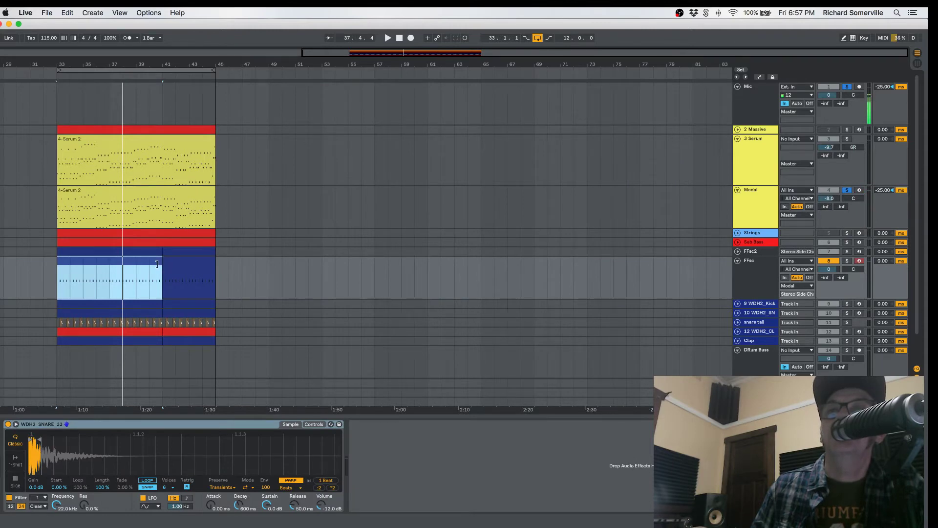
{"action": "left_click", "coordinate": [738, 304]}
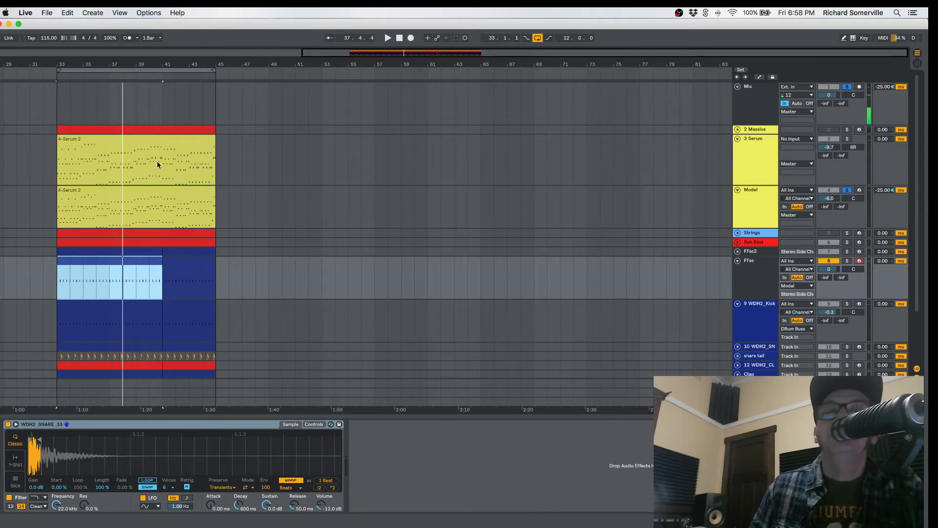
View the output destinations available to FFsc2 in Session View, keep 3-Serum, and select the FFsc track.
{"action": "key", "text": "Tab"}
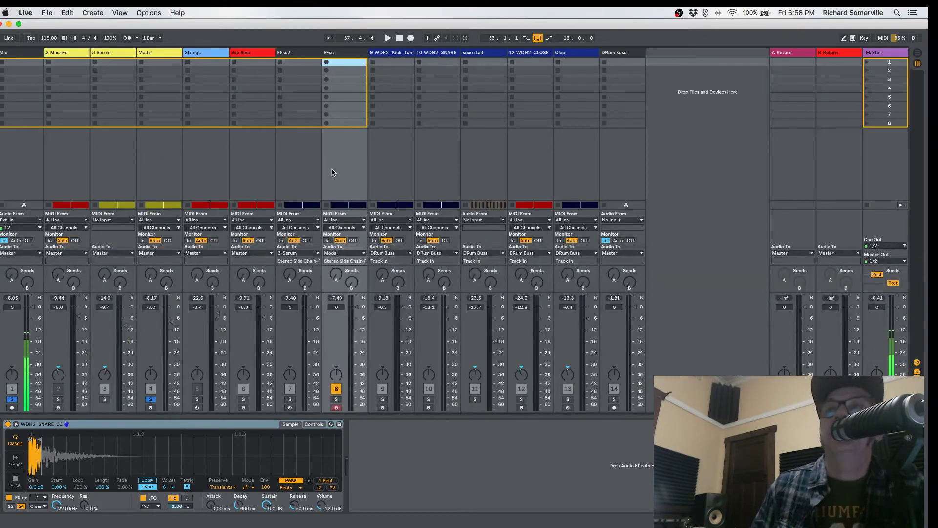
{"action": "left_click", "coordinate": [310, 253]}
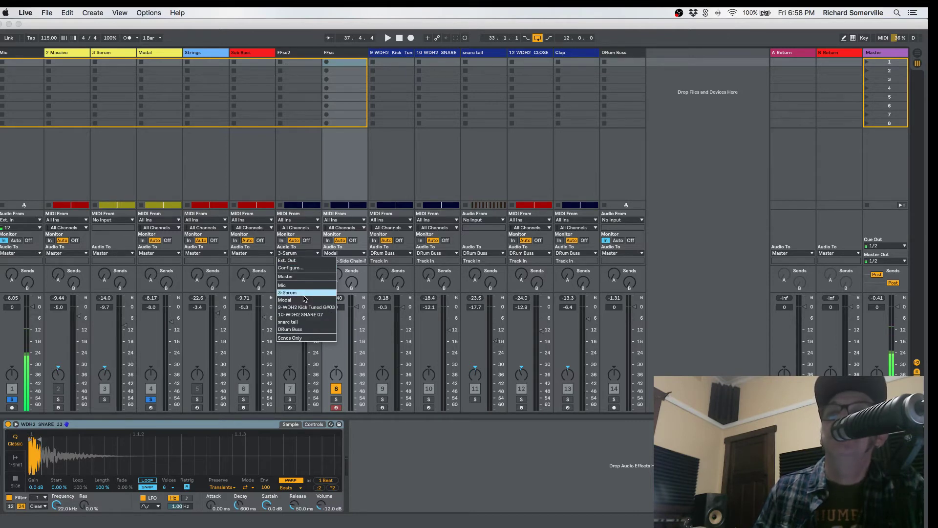
{"action": "left_click", "coordinate": [335, 57]}
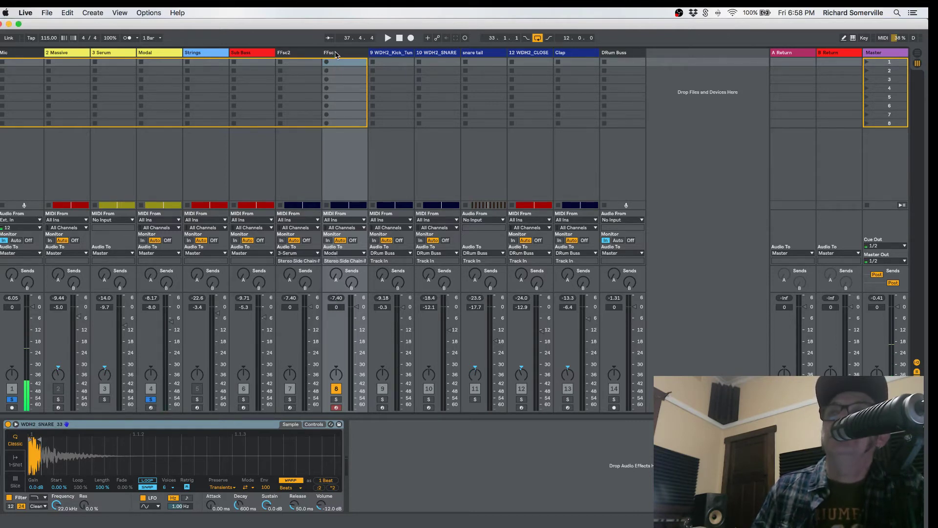
{"action": "left_click", "coordinate": [336, 53]}
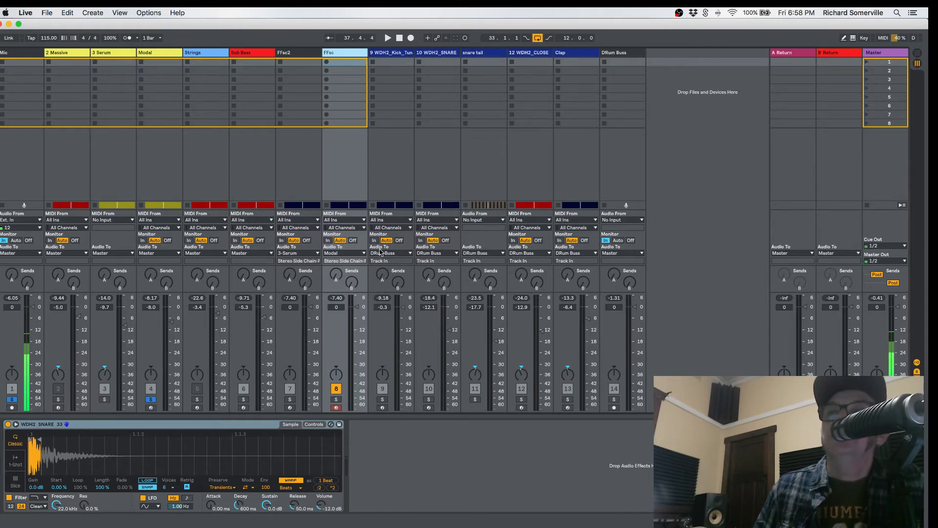
Return to Arrangement View, select the Modal track and play it to audition the sidechain compression.
{"action": "key", "text": "Tab"}
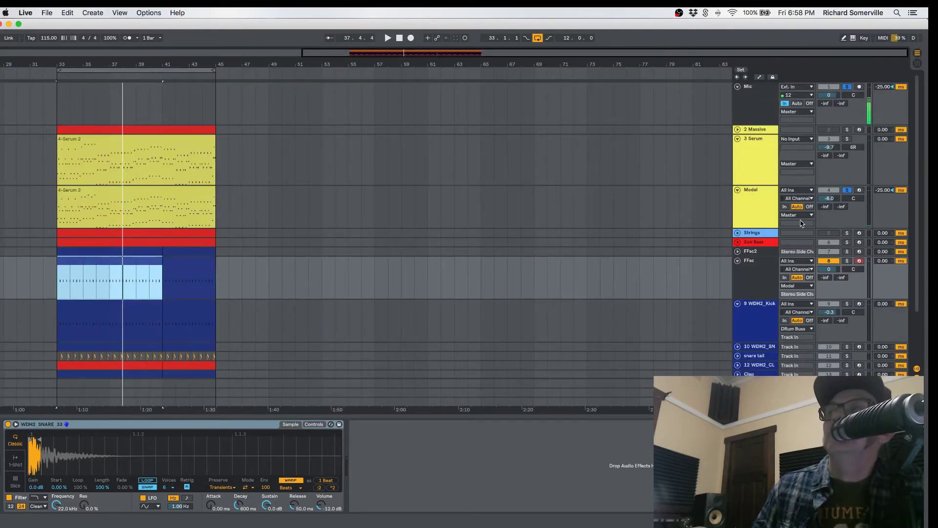
{"action": "left_click", "coordinate": [760, 199]}
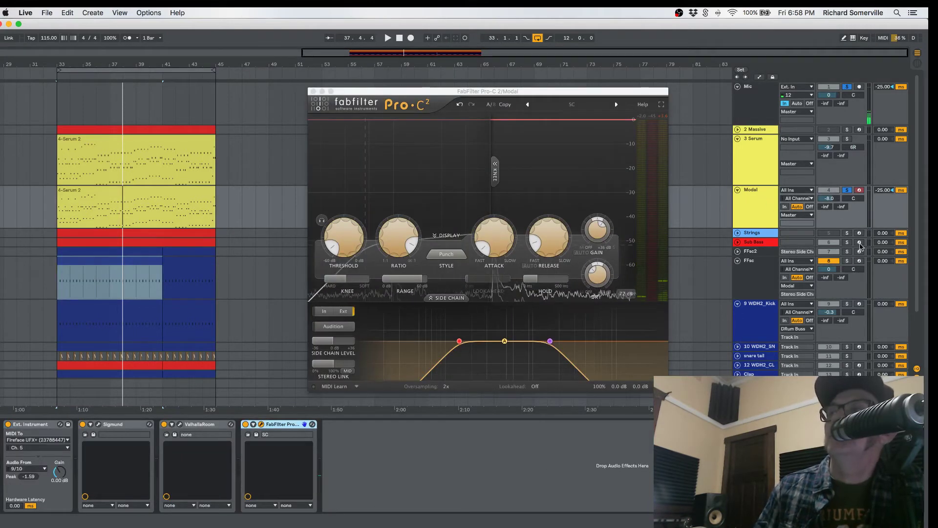
{"action": "key", "text": "space"}
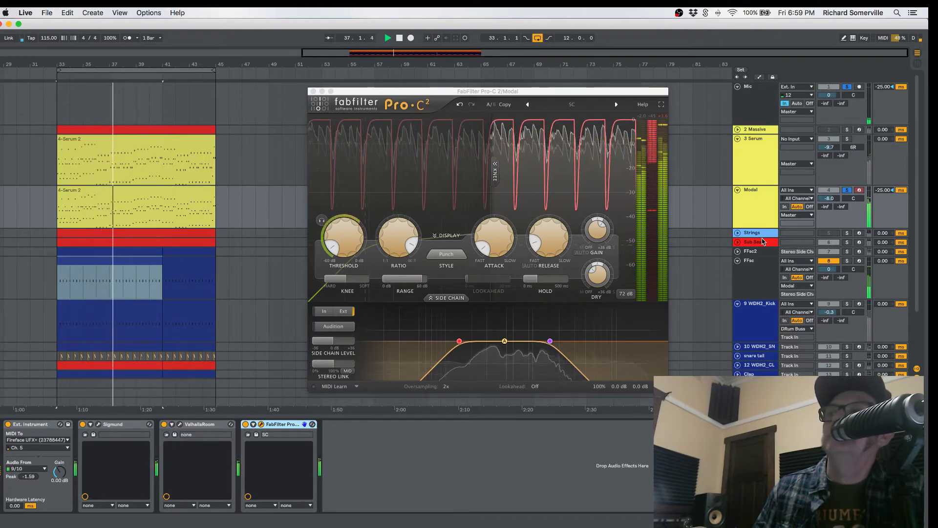
{"action": "key", "text": "space"}
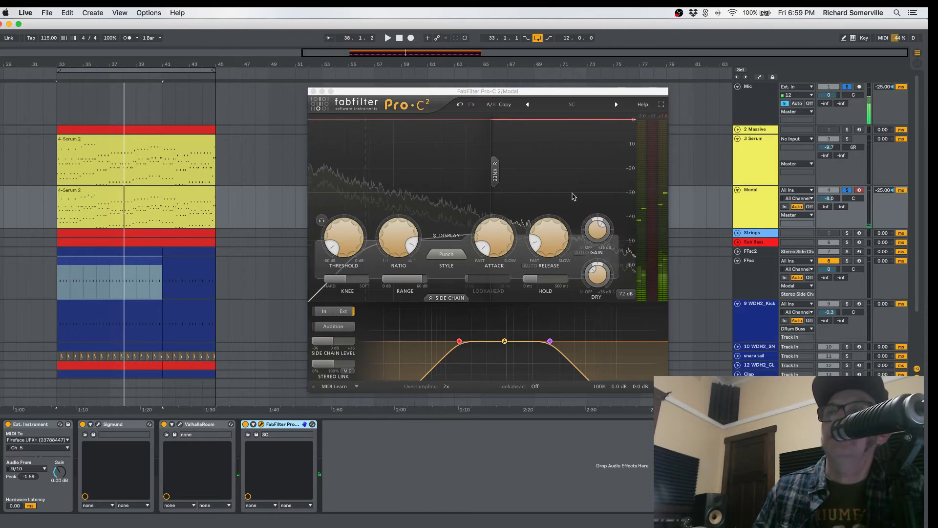
Raise the Pro-C 2 Release to 180.4 ms and audition the Modal track.
{"action": "left_click", "coordinate": [551, 235]}
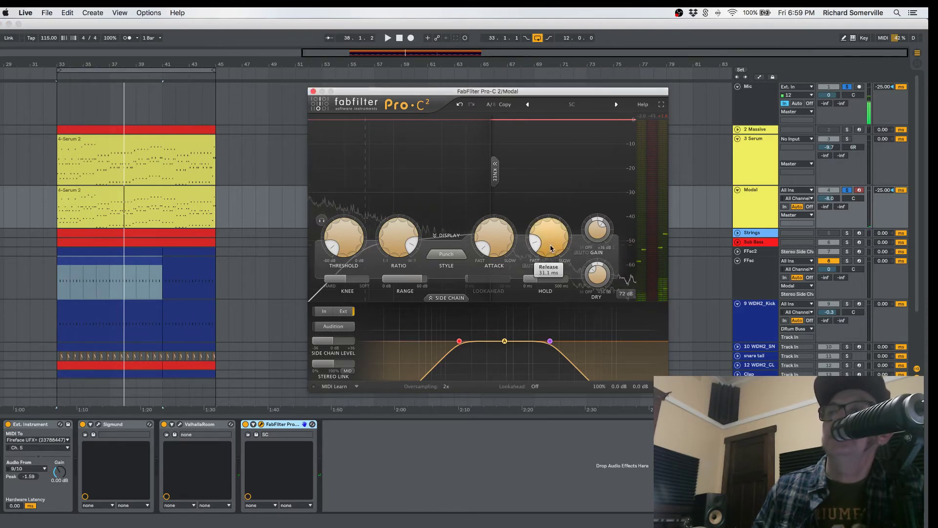
{"action": "left_click_drag", "start_coordinate": [551, 235], "coordinate": [552, 216]}
{"action": "key", "text": "space"}
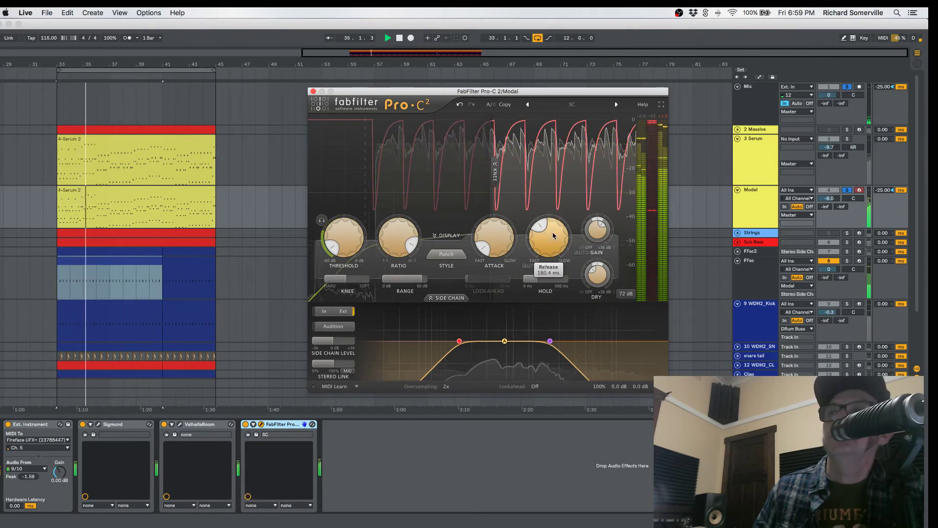
{"action": "mouse_move", "coordinate": [554, 235]}
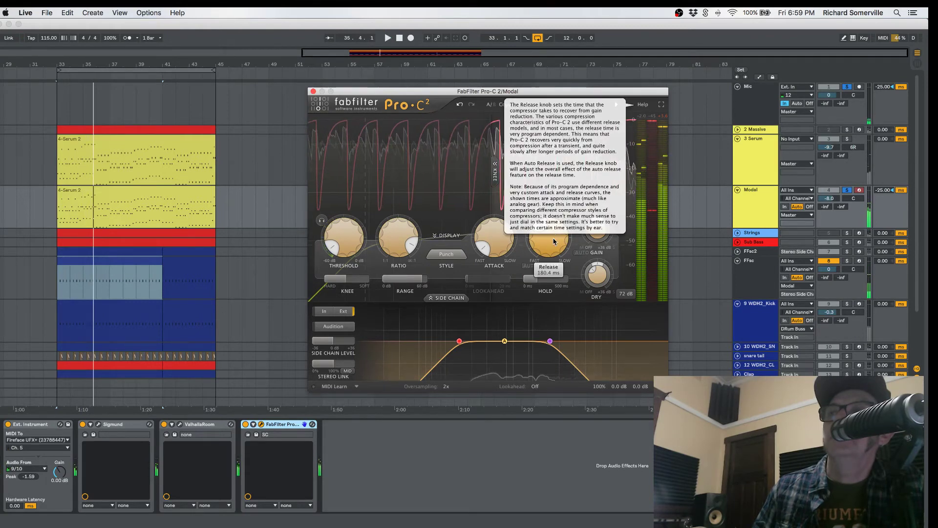
Lower the Release time of Pro-C 2 on the Modal track and close the plug-in window.
{"action": "left_click_drag", "start_coordinate": [554, 240], "coordinate": [554, 271]}
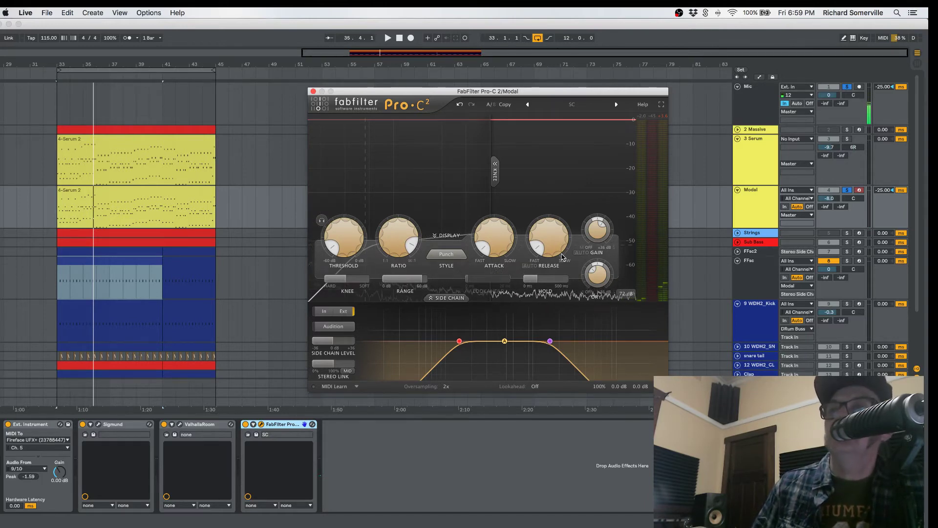
{"action": "mouse_move", "coordinate": [559, 246]}
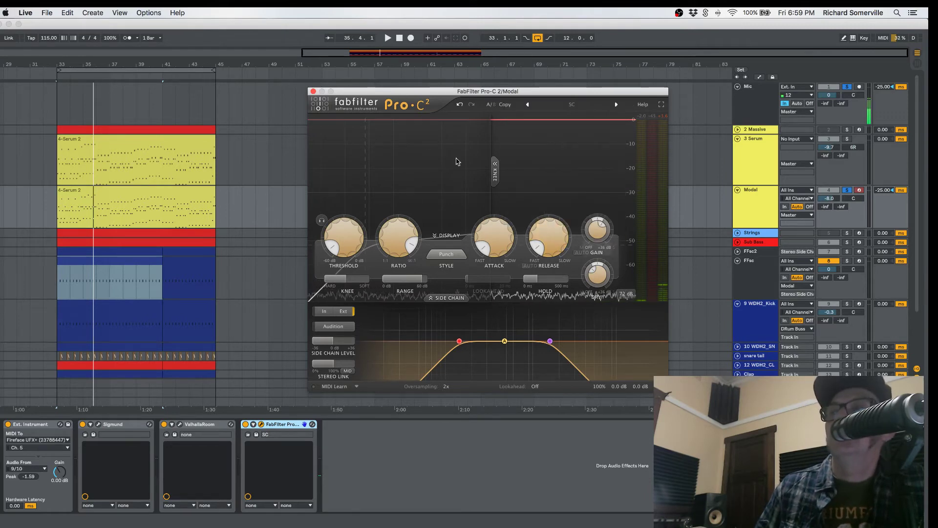
{"action": "left_click", "coordinate": [314, 91]}
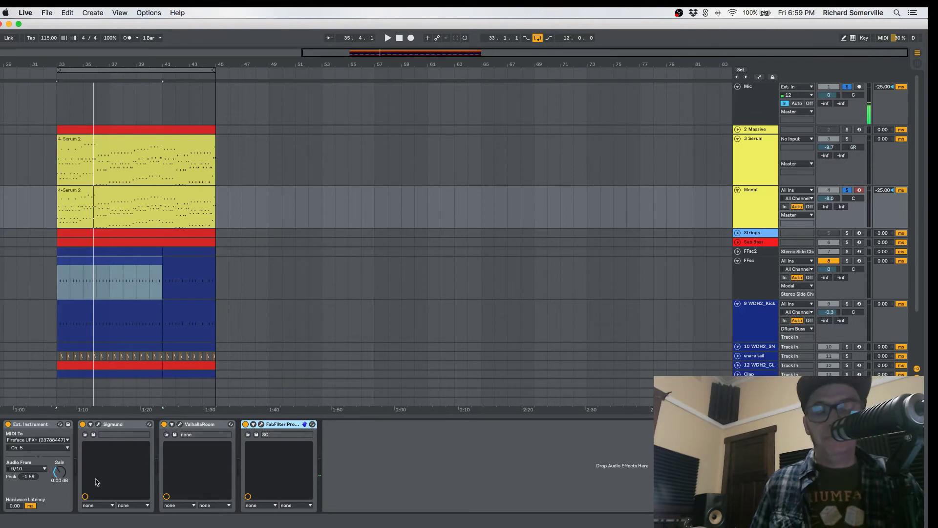
View the output destinations available to the FFsc track in Session View and keep it routed to Modal.
{"action": "key", "text": "Tab"}
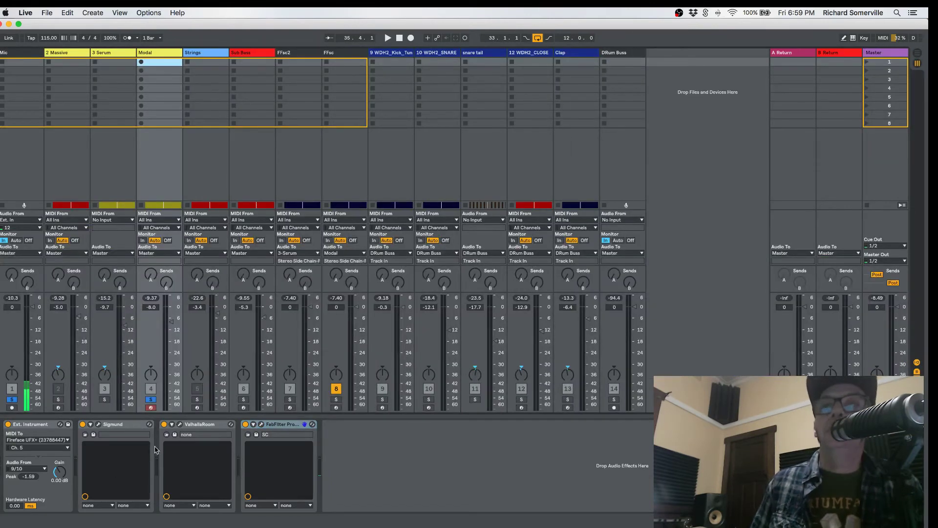
{"action": "left_click", "coordinate": [336, 256]}
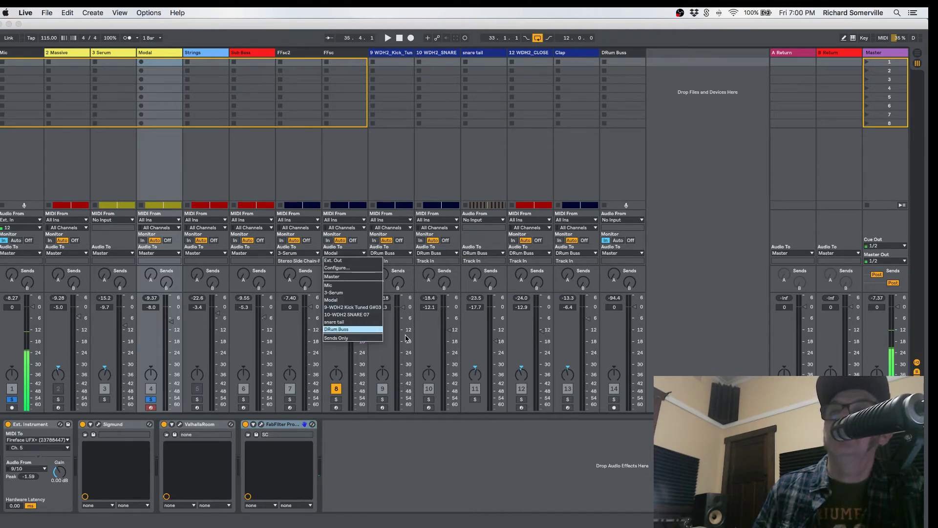
{"action": "left_click", "coordinate": [309, 267]}
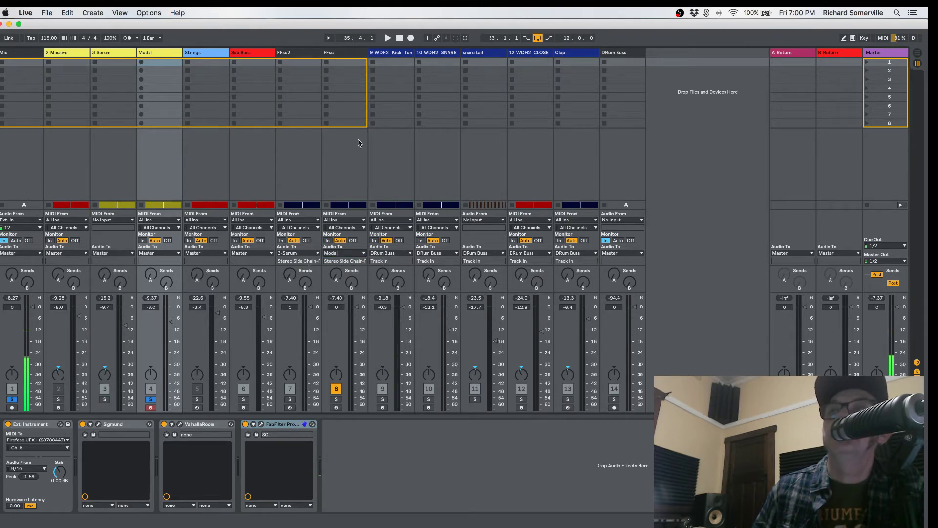
Select the FFsc2, FFsc and Modal tracks in turn to examine their devices.
{"action": "left_click", "coordinate": [312, 53]}
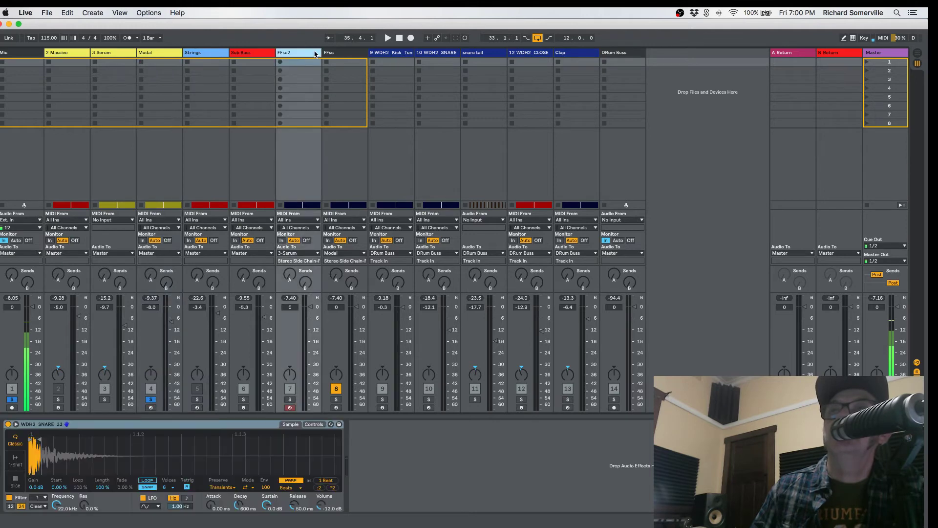
{"action": "left_click", "coordinate": [345, 56]}
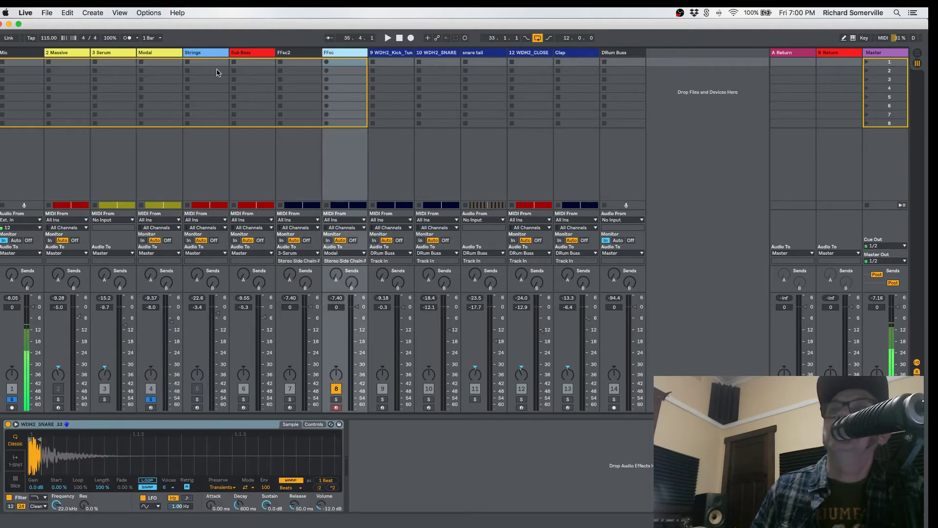
{"action": "left_click", "coordinate": [146, 53]}
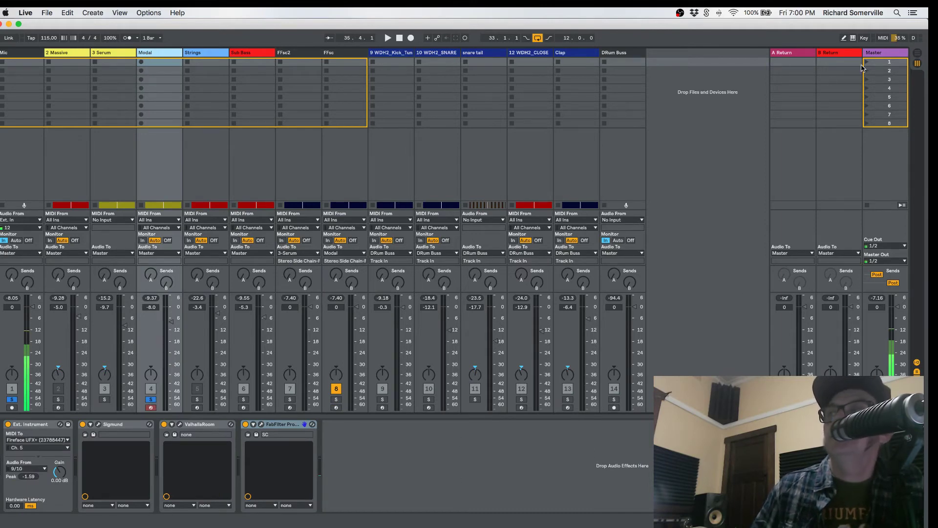
Return to Arrangement View, start playback, and solo the DRum Buss track to audition it together with Modal.
{"action": "key", "text": "Tab"}
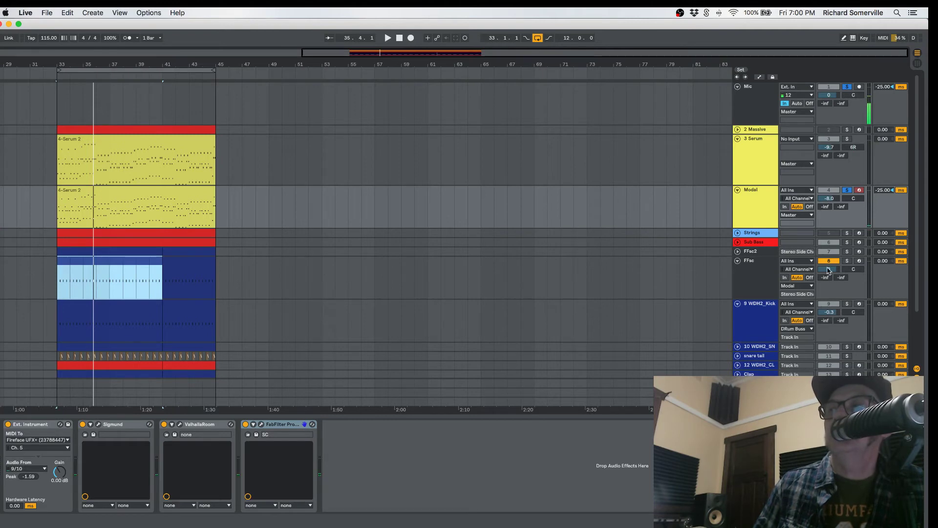
{"action": "key", "text": "space"}
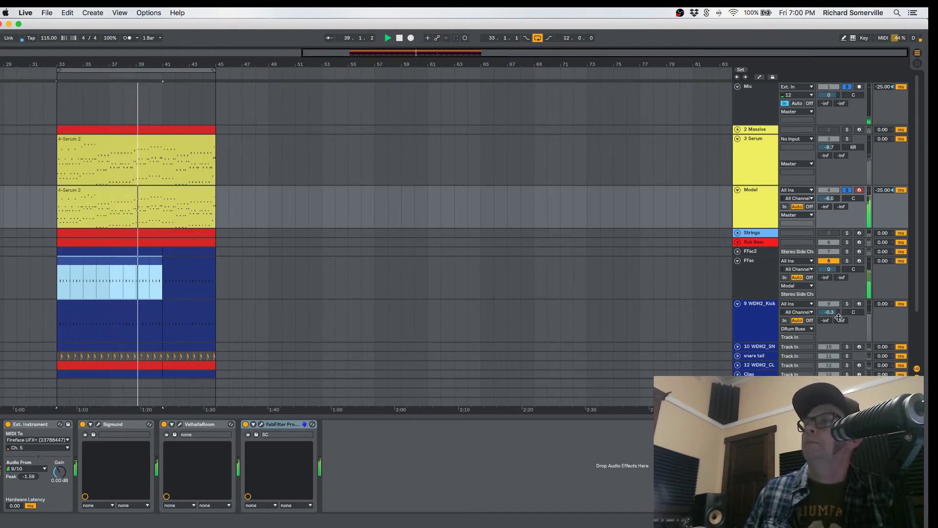
{"action": "scroll", "coordinate": [834, 364], "scroll_direction": "down", "scroll_amount": 3}
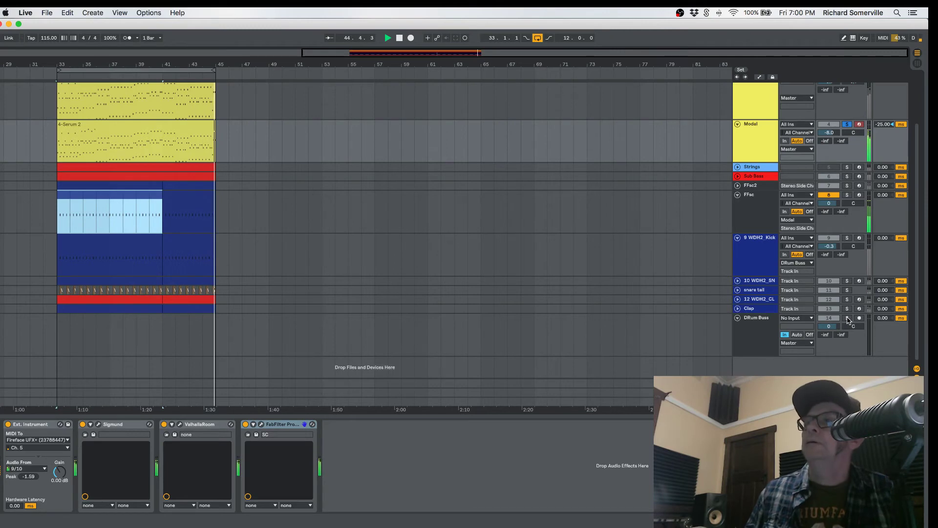
{"action": "left_click", "coordinate": [848, 318]}
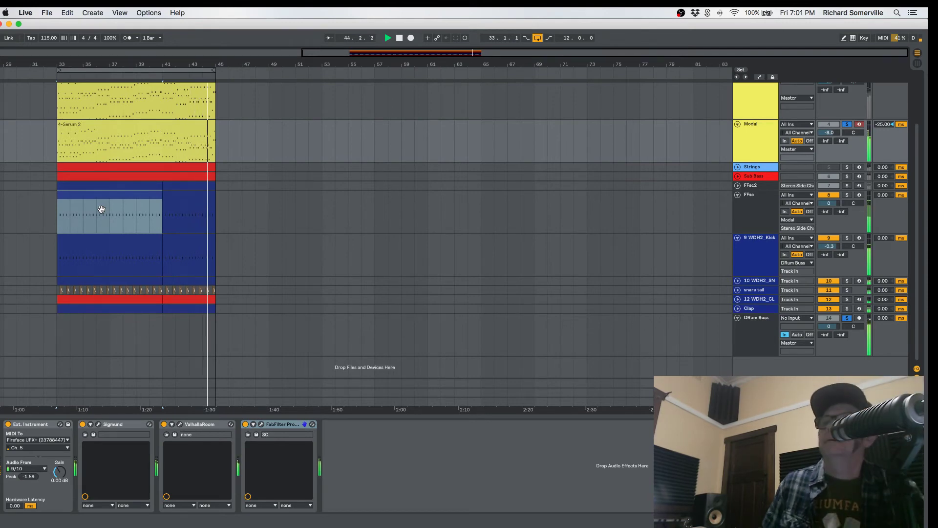
Add the 2 Massive and Sub Bass tracks to the soloed tracks during playback.
{"action": "scroll", "coordinate": [350, 293], "scroll_direction": "up", "scroll_amount": 3}
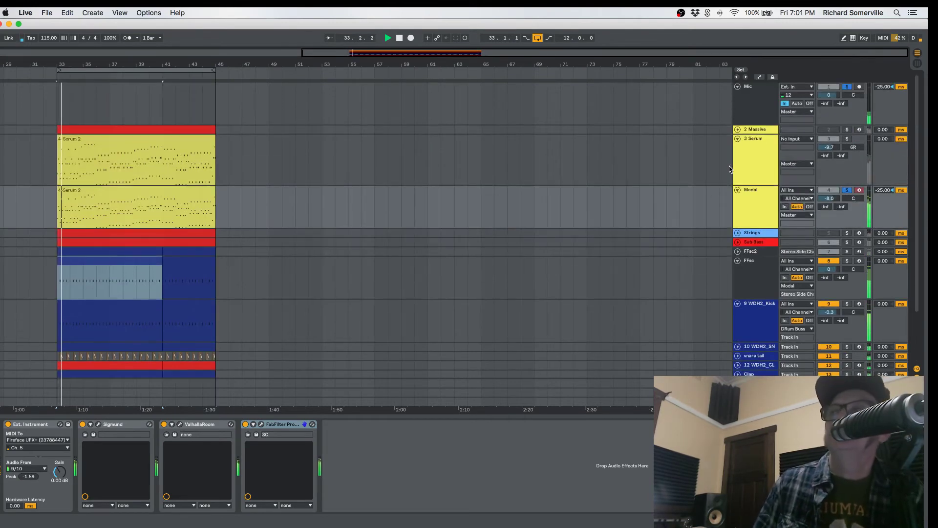
{"action": "left_click", "coordinate": [847, 130]}
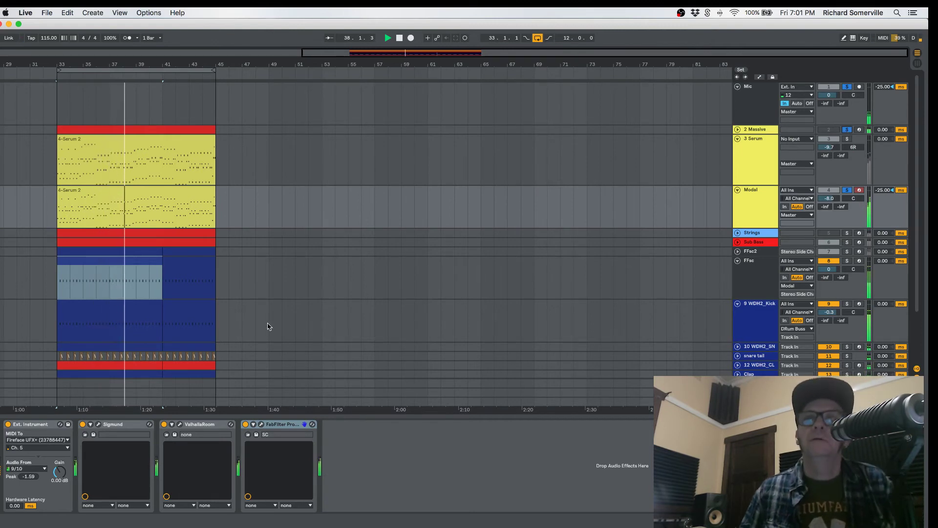
{"action": "left_click", "coordinate": [848, 242]}
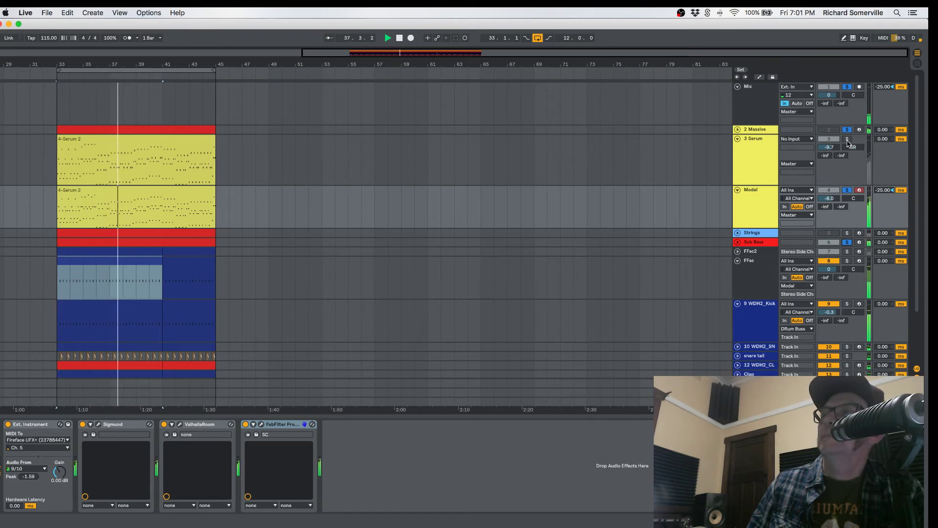
Examine the Pro-C 2 side chain settings on the 3 Serum track and check the track routing in Session View.
{"action": "left_click", "coordinate": [769, 159]}
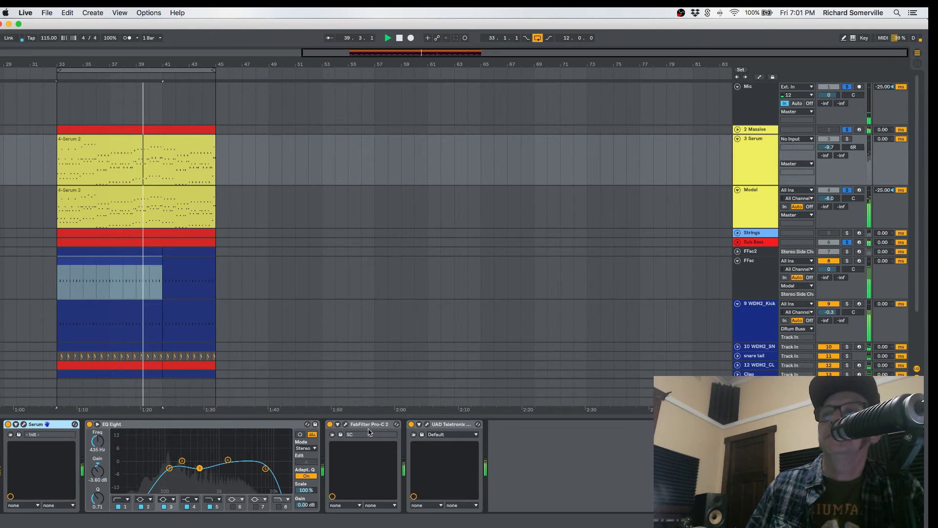
{"action": "left_click", "coordinate": [345, 424]}
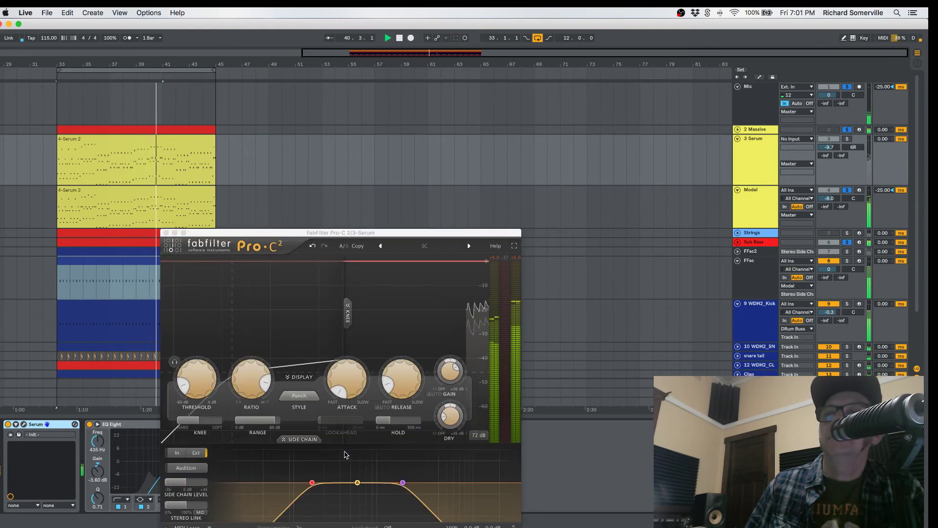
{"action": "left_click", "coordinate": [164, 233]}
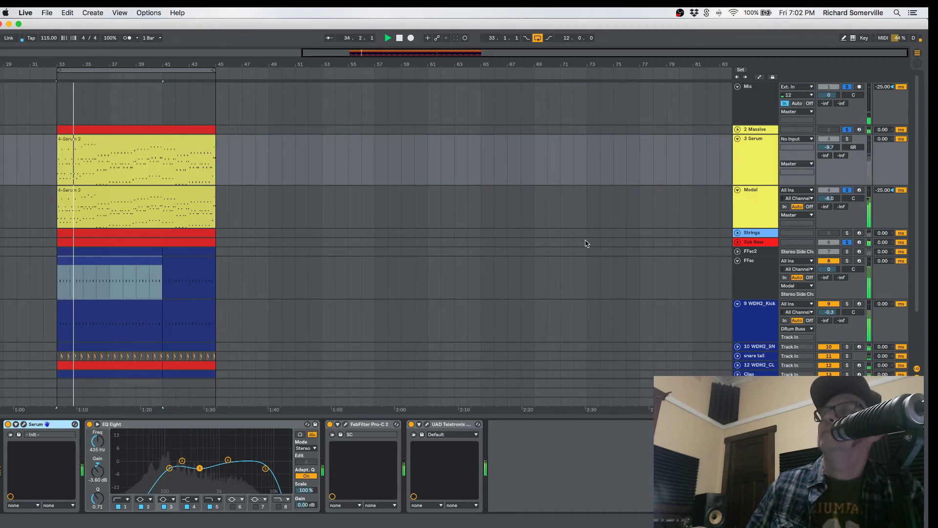
{"action": "key", "text": "Tab"}
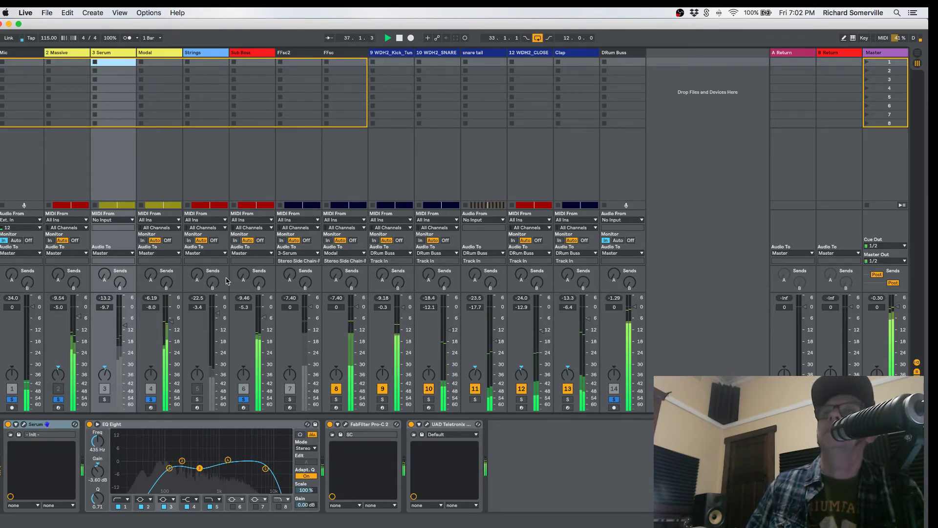
{"action": "key", "text": "Tab"}
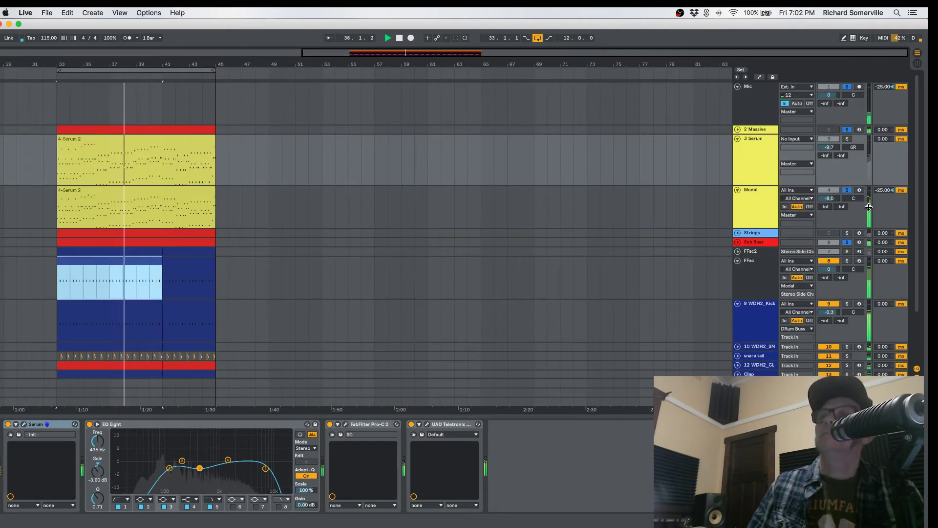
Reopen Pro-C 2 on 3 Serum, solo 3 Serum with FFsc2 activated, and open the Serum synth window.
{"action": "left_click", "coordinate": [762, 179]}
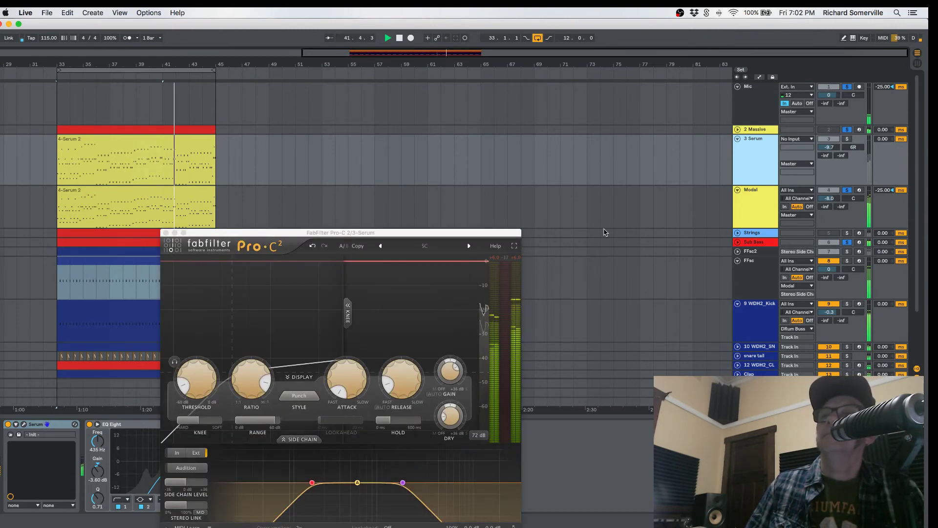
{"action": "left_click", "coordinate": [848, 140]}
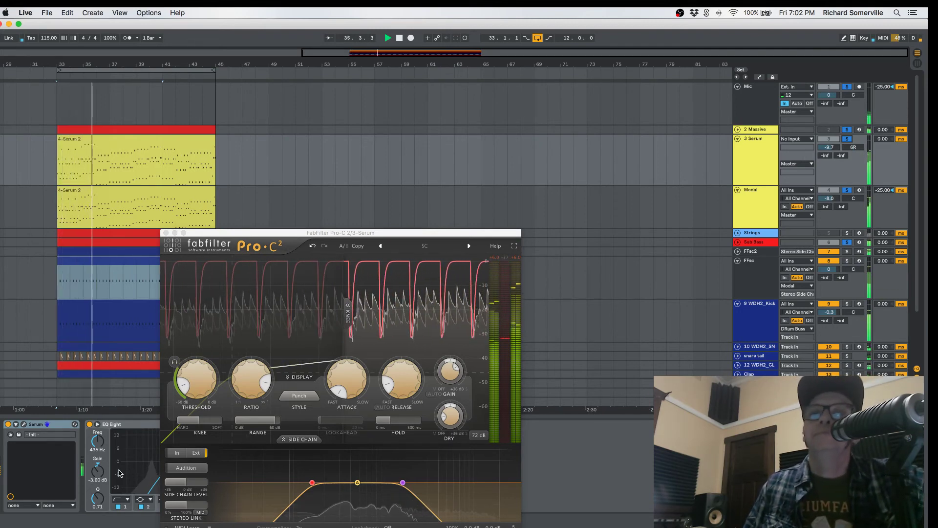
{"action": "left_click", "coordinate": [24, 425]}
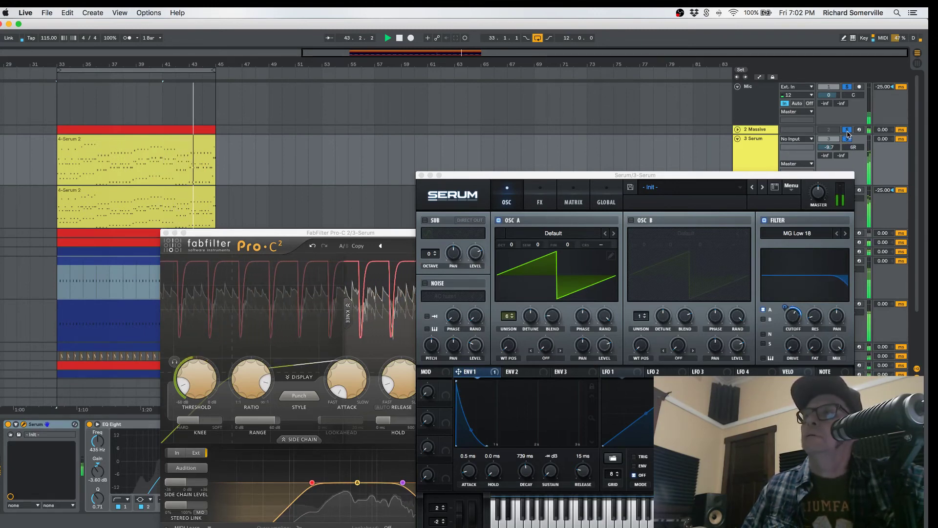
Unsolo the tracks to hear the full mix, activate the Strings track, and close the Serum window.
{"action": "scroll", "coordinate": [847, 135], "scroll_direction": "down", "scroll_amount": 4}
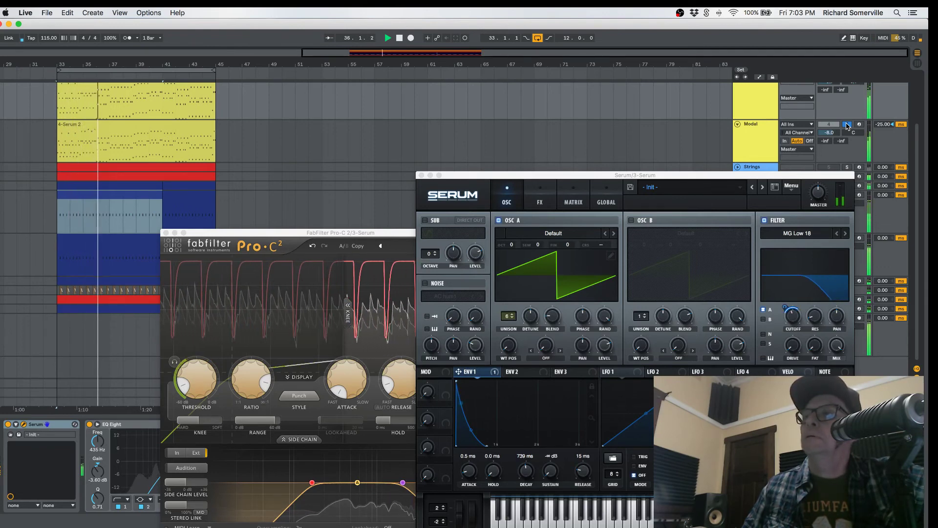
{"action": "left_click", "coordinate": [848, 125]}
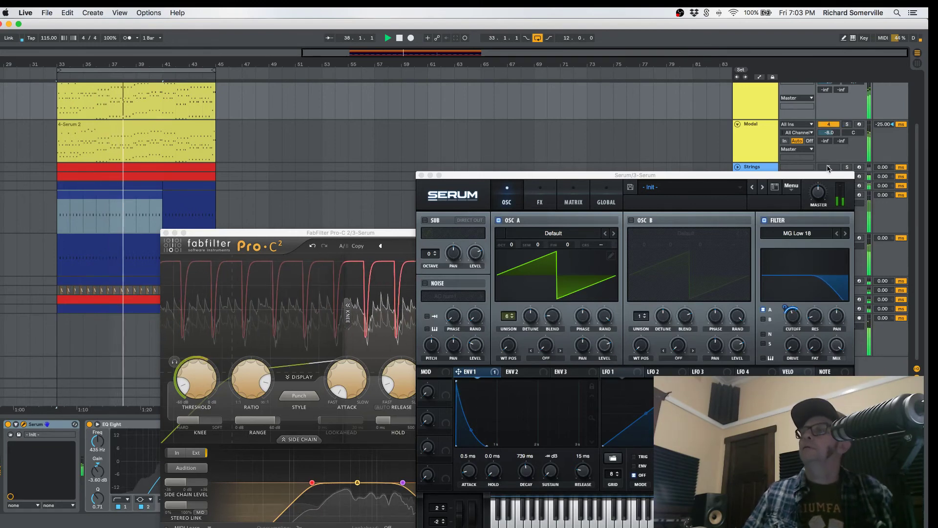
{"action": "left_click", "coordinate": [826, 167]}
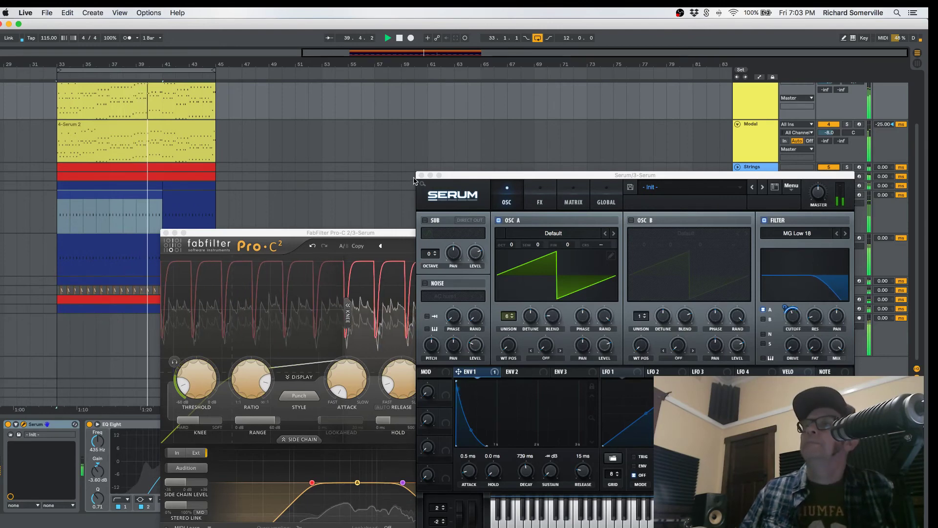
{"action": "left_click", "coordinate": [421, 176]}
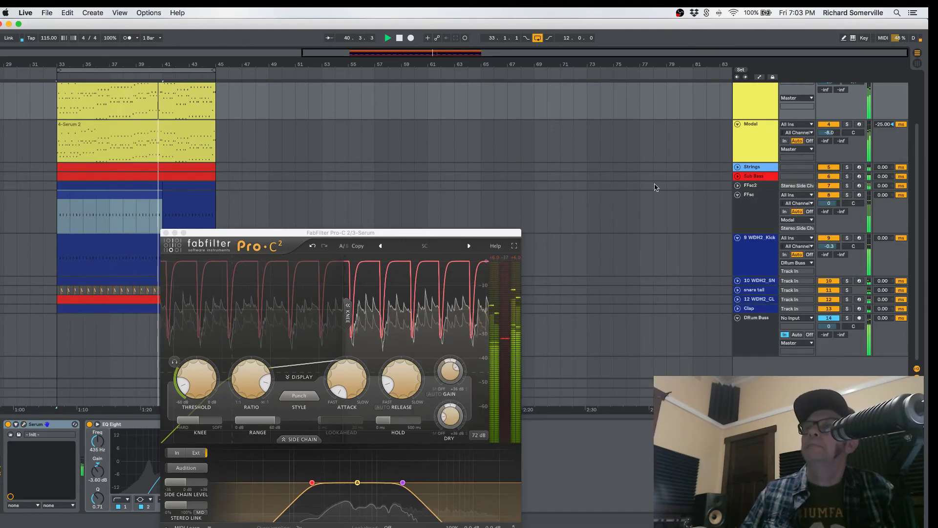
View Komplete Kontrol on the Strings track, and the Culture Vulture and SSL G Bus Compressor on DRum Buss.
{"action": "left_click", "coordinate": [765, 169]}
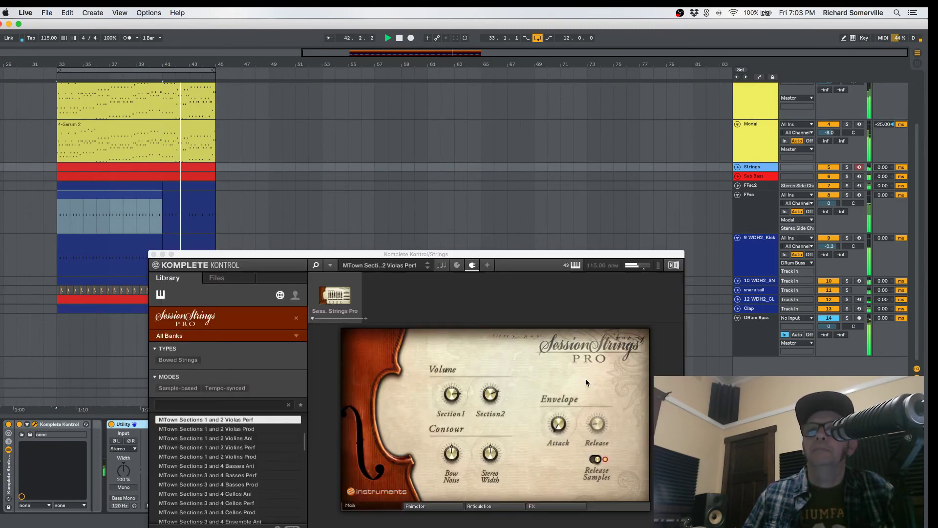
{"action": "left_click", "coordinate": [753, 342]}
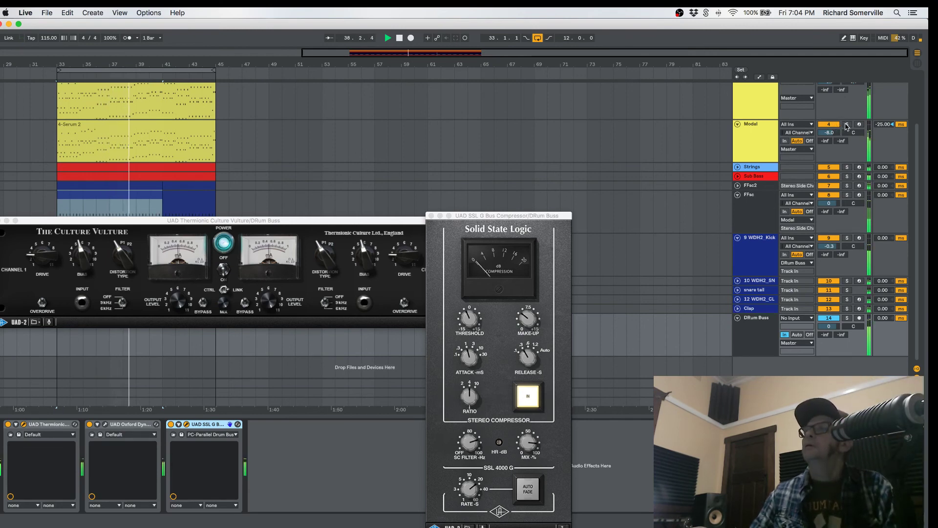
Solo Modal, Strings and Sub Bass, and raise the Strings track volume to -2.7 dB.
{"action": "left_click", "coordinate": [847, 125]}
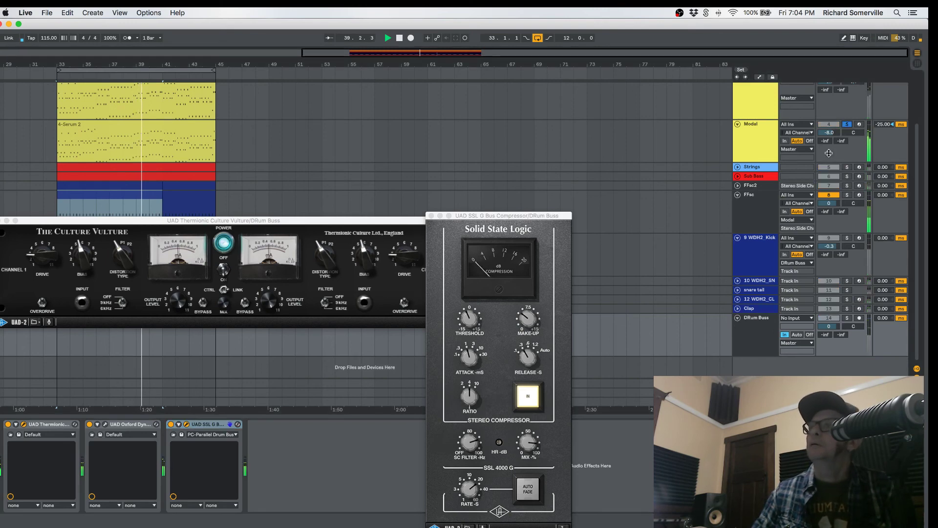
{"action": "scroll", "coordinate": [846, 228], "scroll_direction": "up", "scroll_amount": 3}
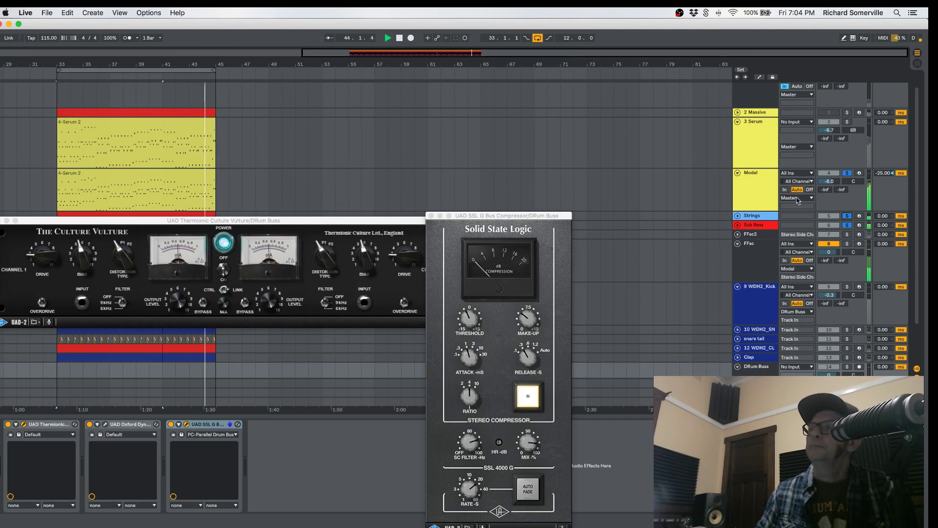
{"action": "key", "text": "a"}
{"action": "left_click", "coordinate": [737, 216]}
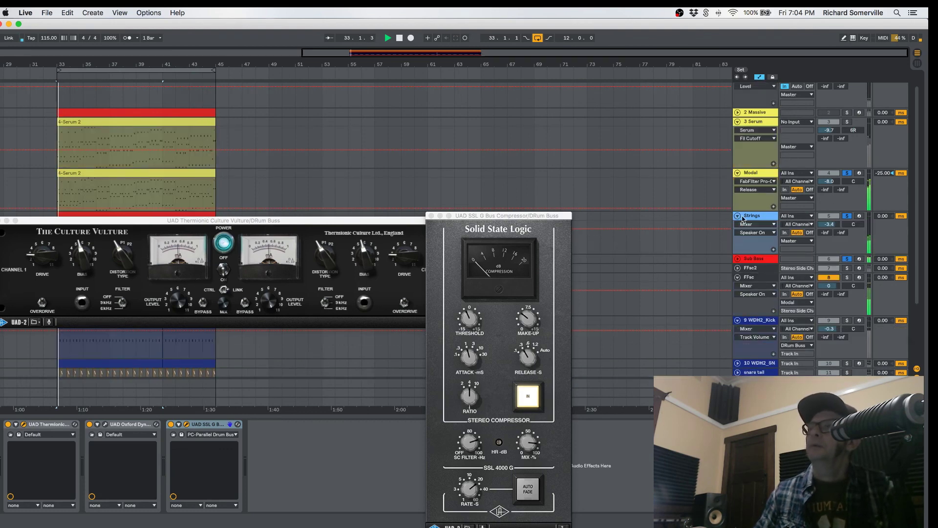
{"action": "left_click_drag", "start_coordinate": [826, 226], "coordinate": [825, 222]}
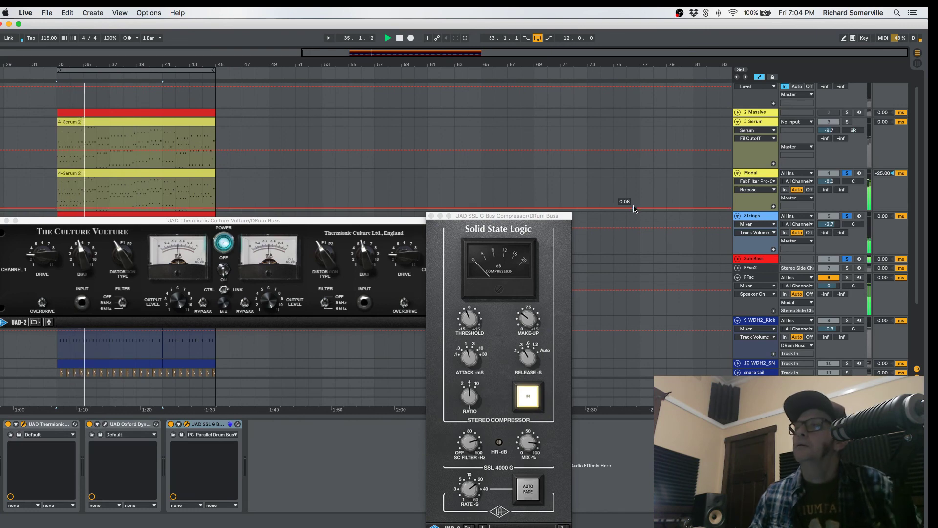
{"action": "left_click", "coordinate": [759, 78]}
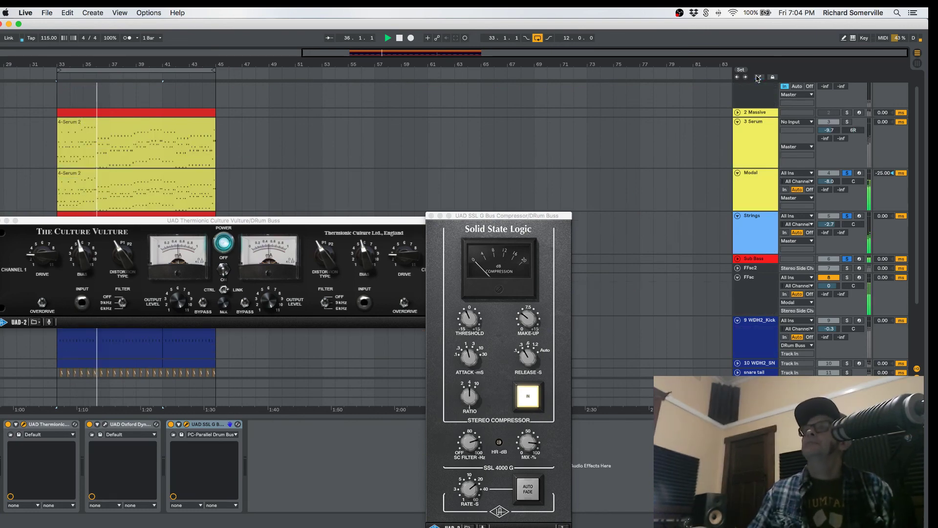
Turn off looping, stop playback, and solo only the Mic track.
{"action": "left_click", "coordinate": [538, 38]}
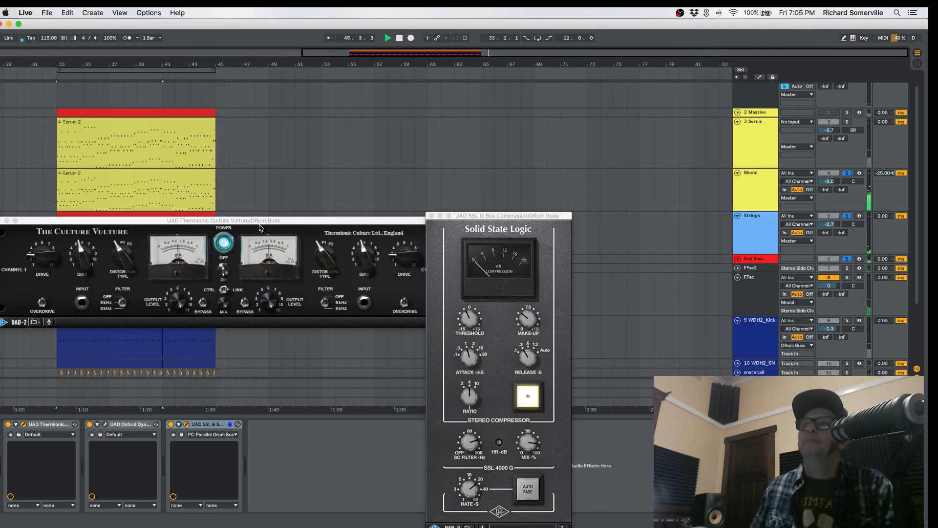
{"action": "key", "text": "space"}
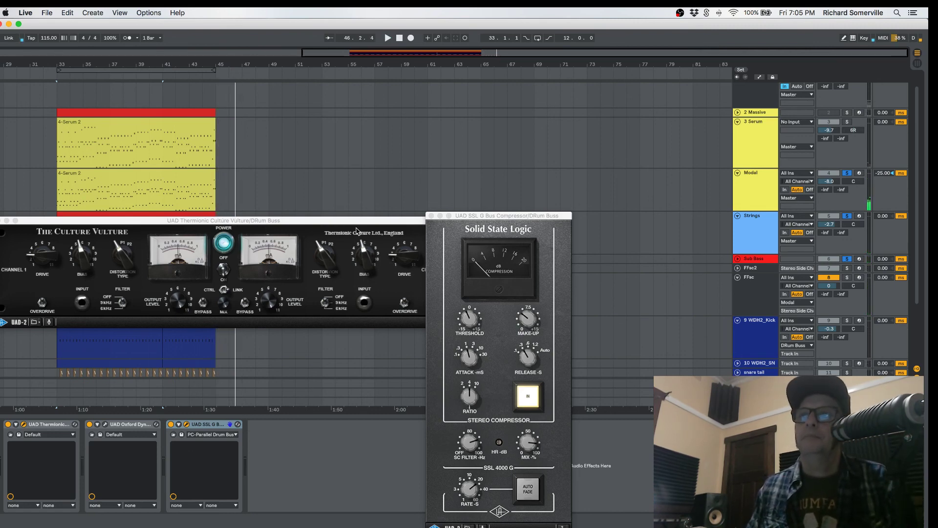
{"action": "scroll", "coordinate": [739, 123], "scroll_direction": "up", "scroll_amount": 1}
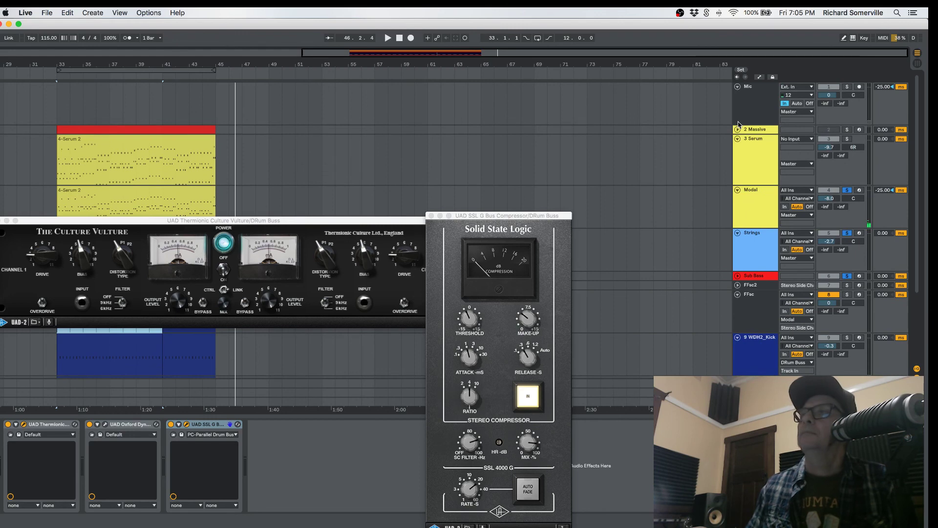
{"action": "left_click", "coordinate": [848, 87]}
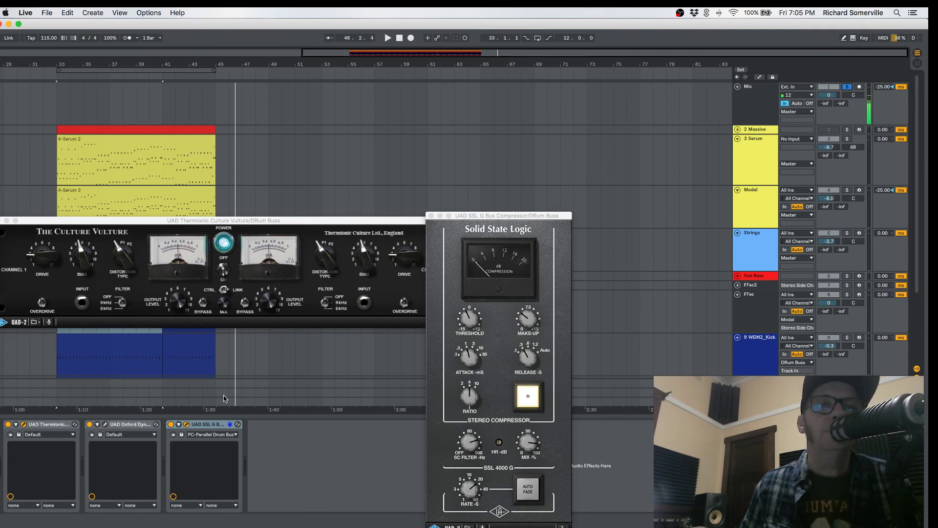
Close the SSL G Bus Compressor, clear the Culture Vulture window from view, and switch to OBS.
{"action": "left_click", "coordinate": [431, 216]}
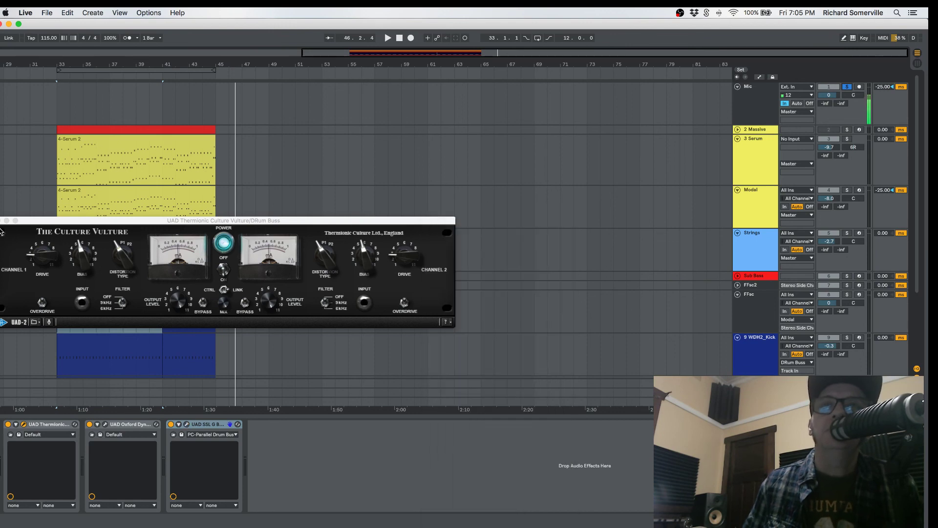
{"action": "key", "text": "super+alt+p"}
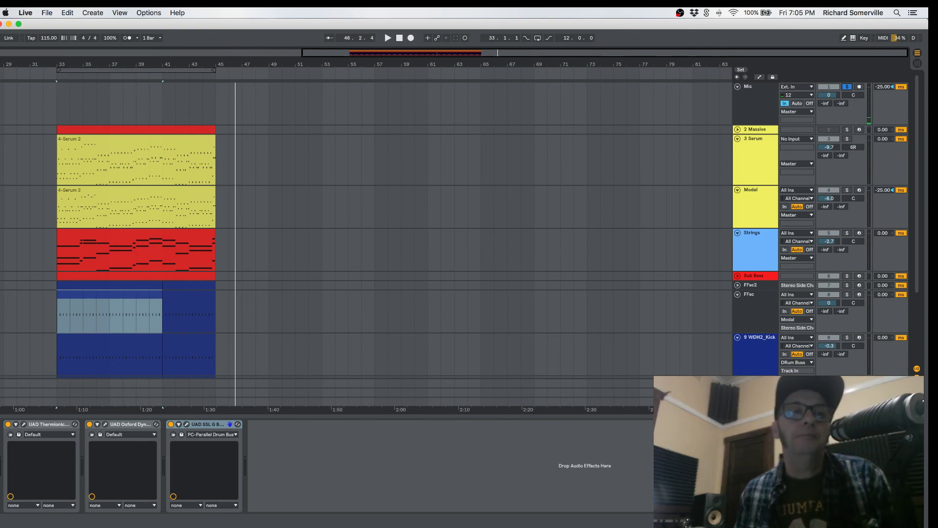
{"action": "key", "text": "super+Tab"}
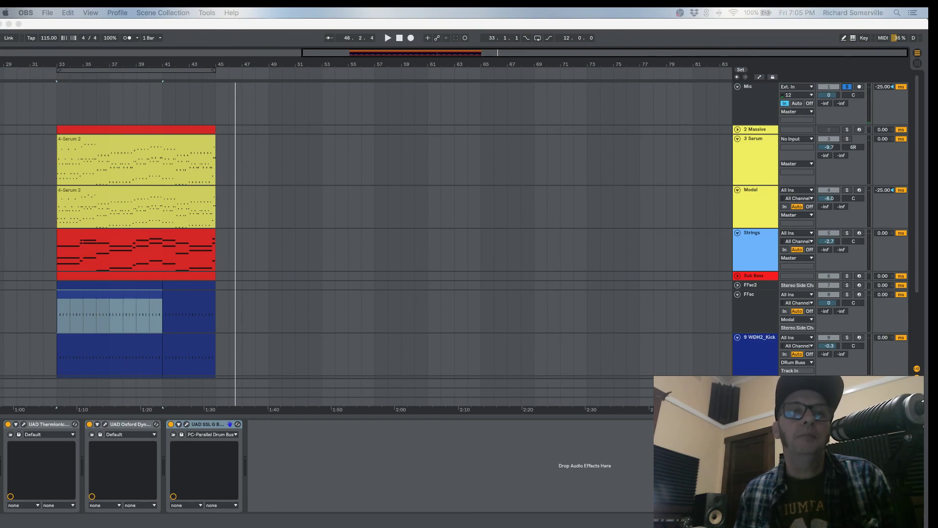